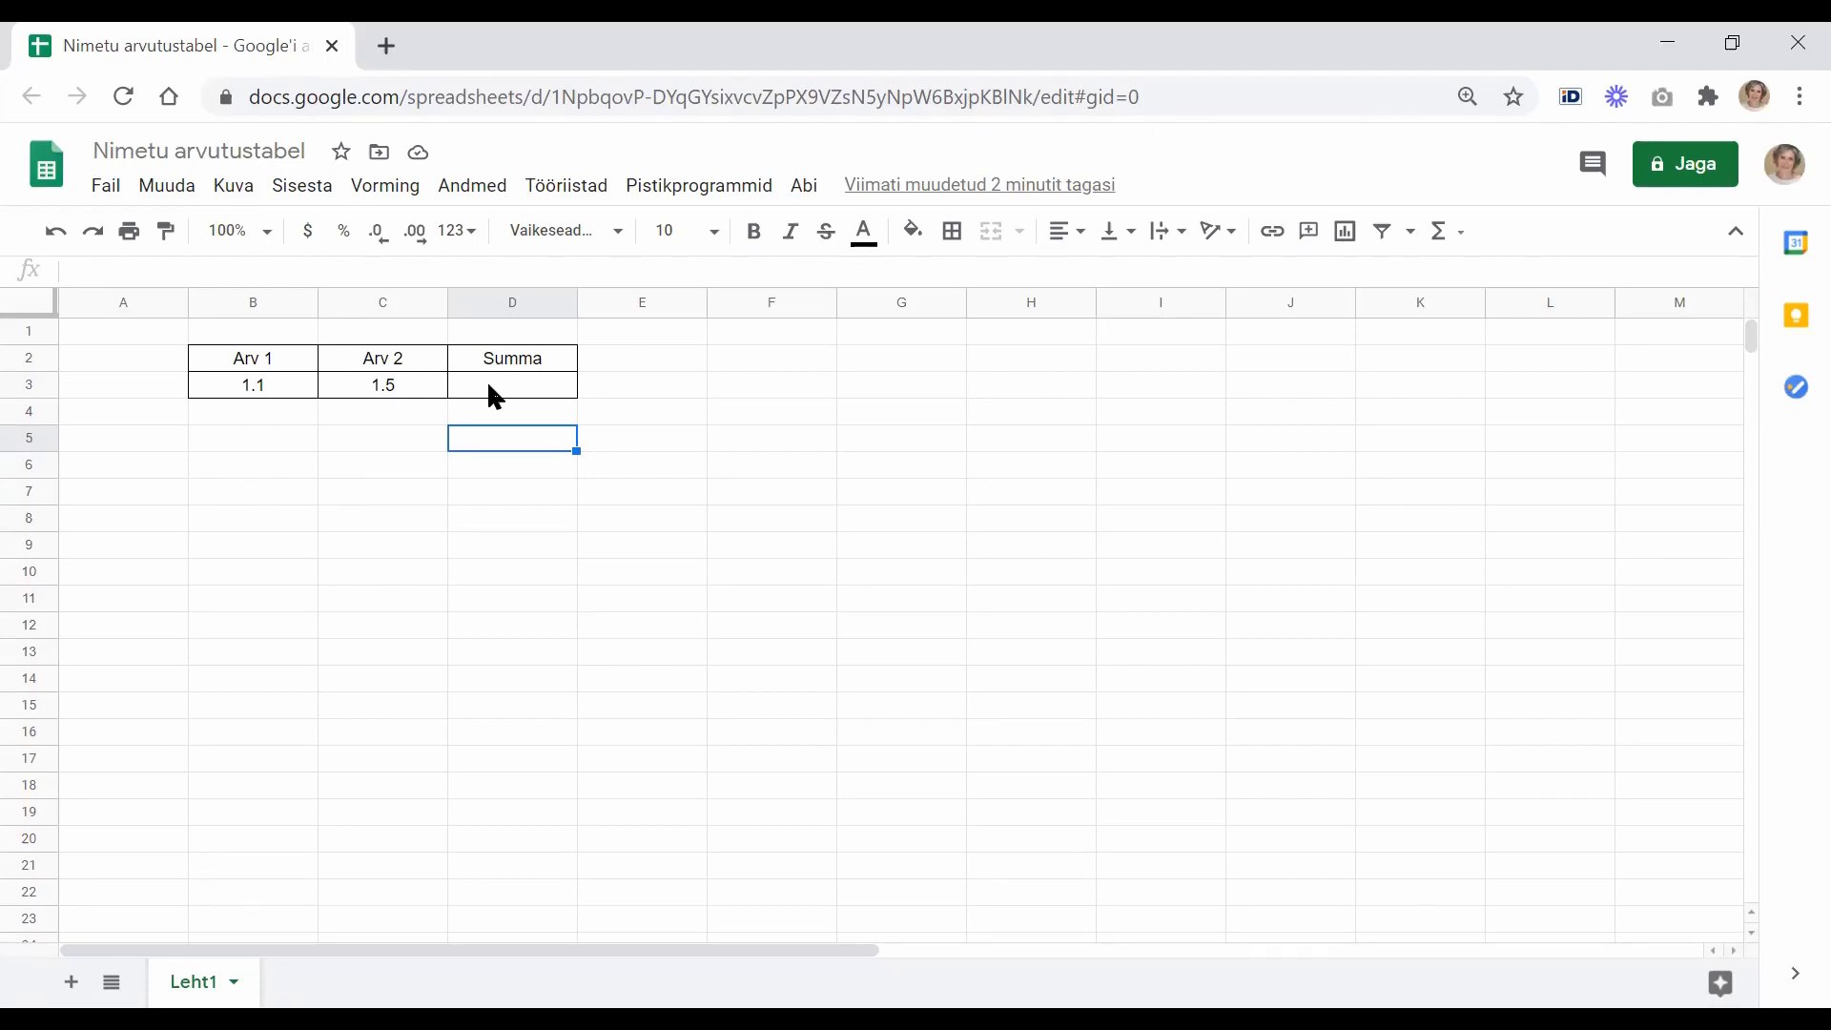
Step: Enter the formula =B3+C3 in cell D3 to add the two numbers under Summa
{"action": "left_click", "coordinate": [489, 385]}
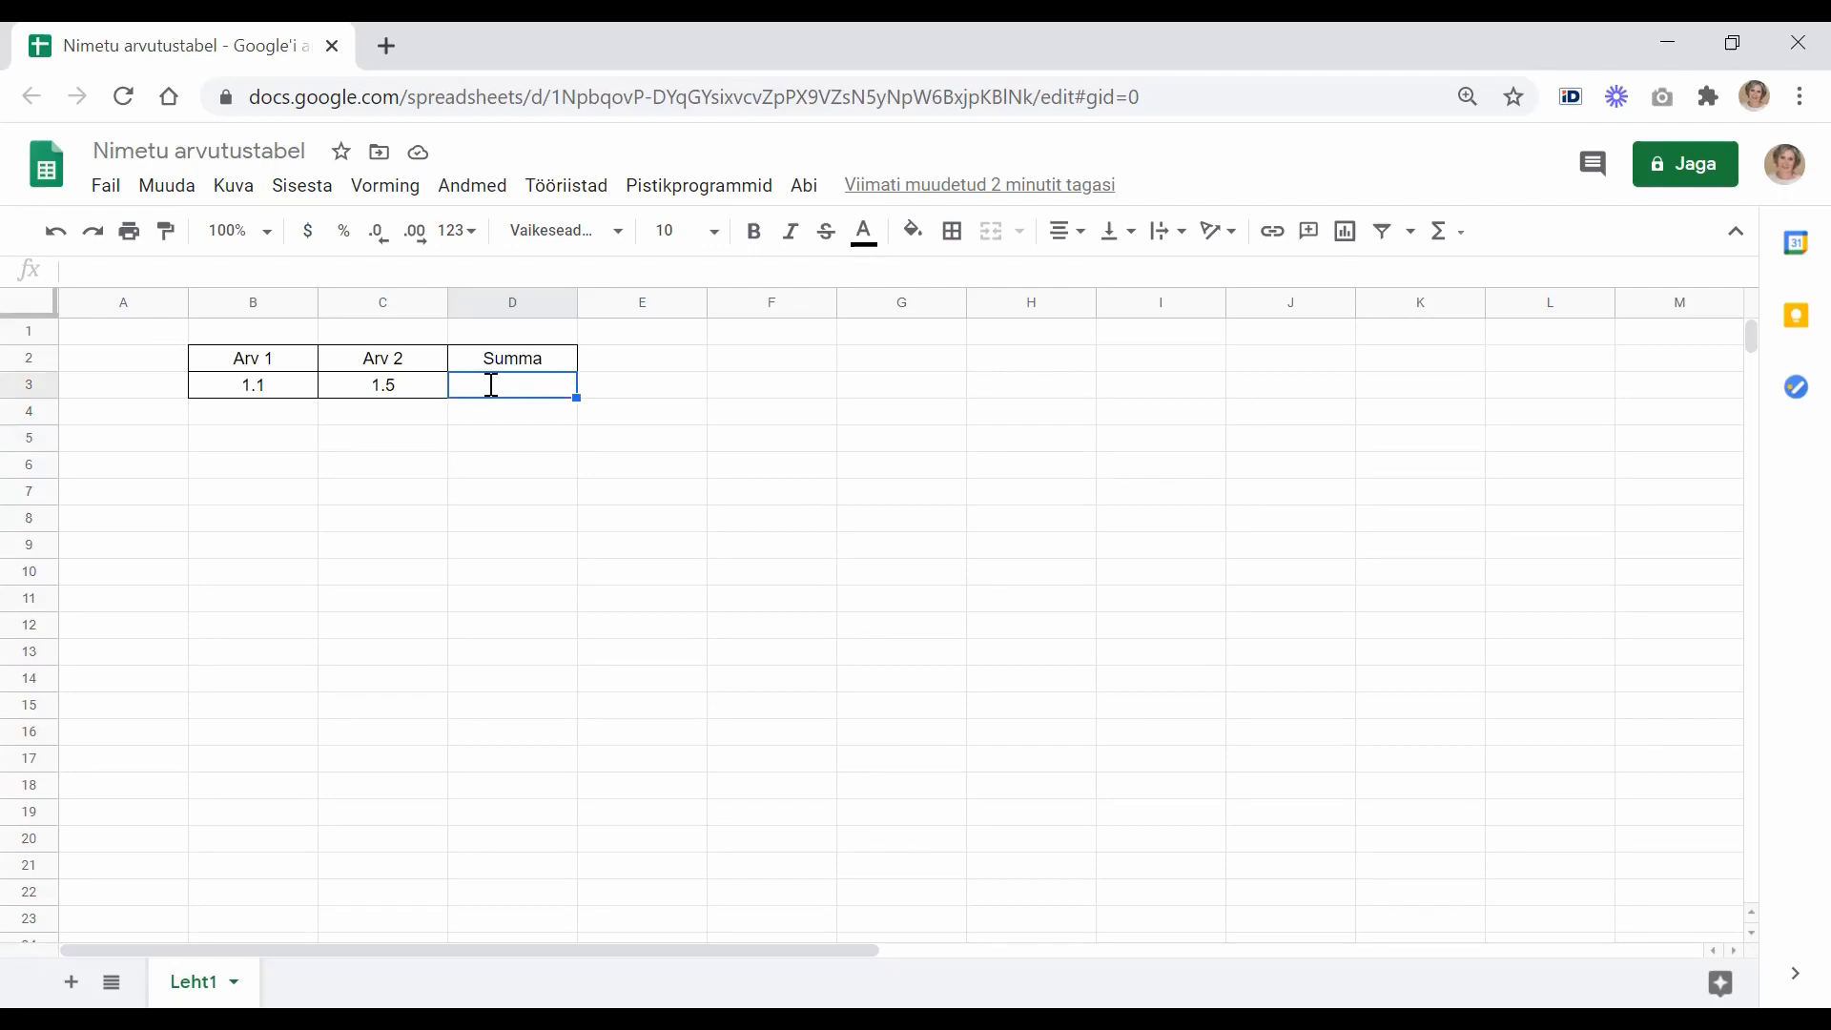
{"action": "type", "text": "="}
{"action": "left_click", "coordinate": [290, 393]}
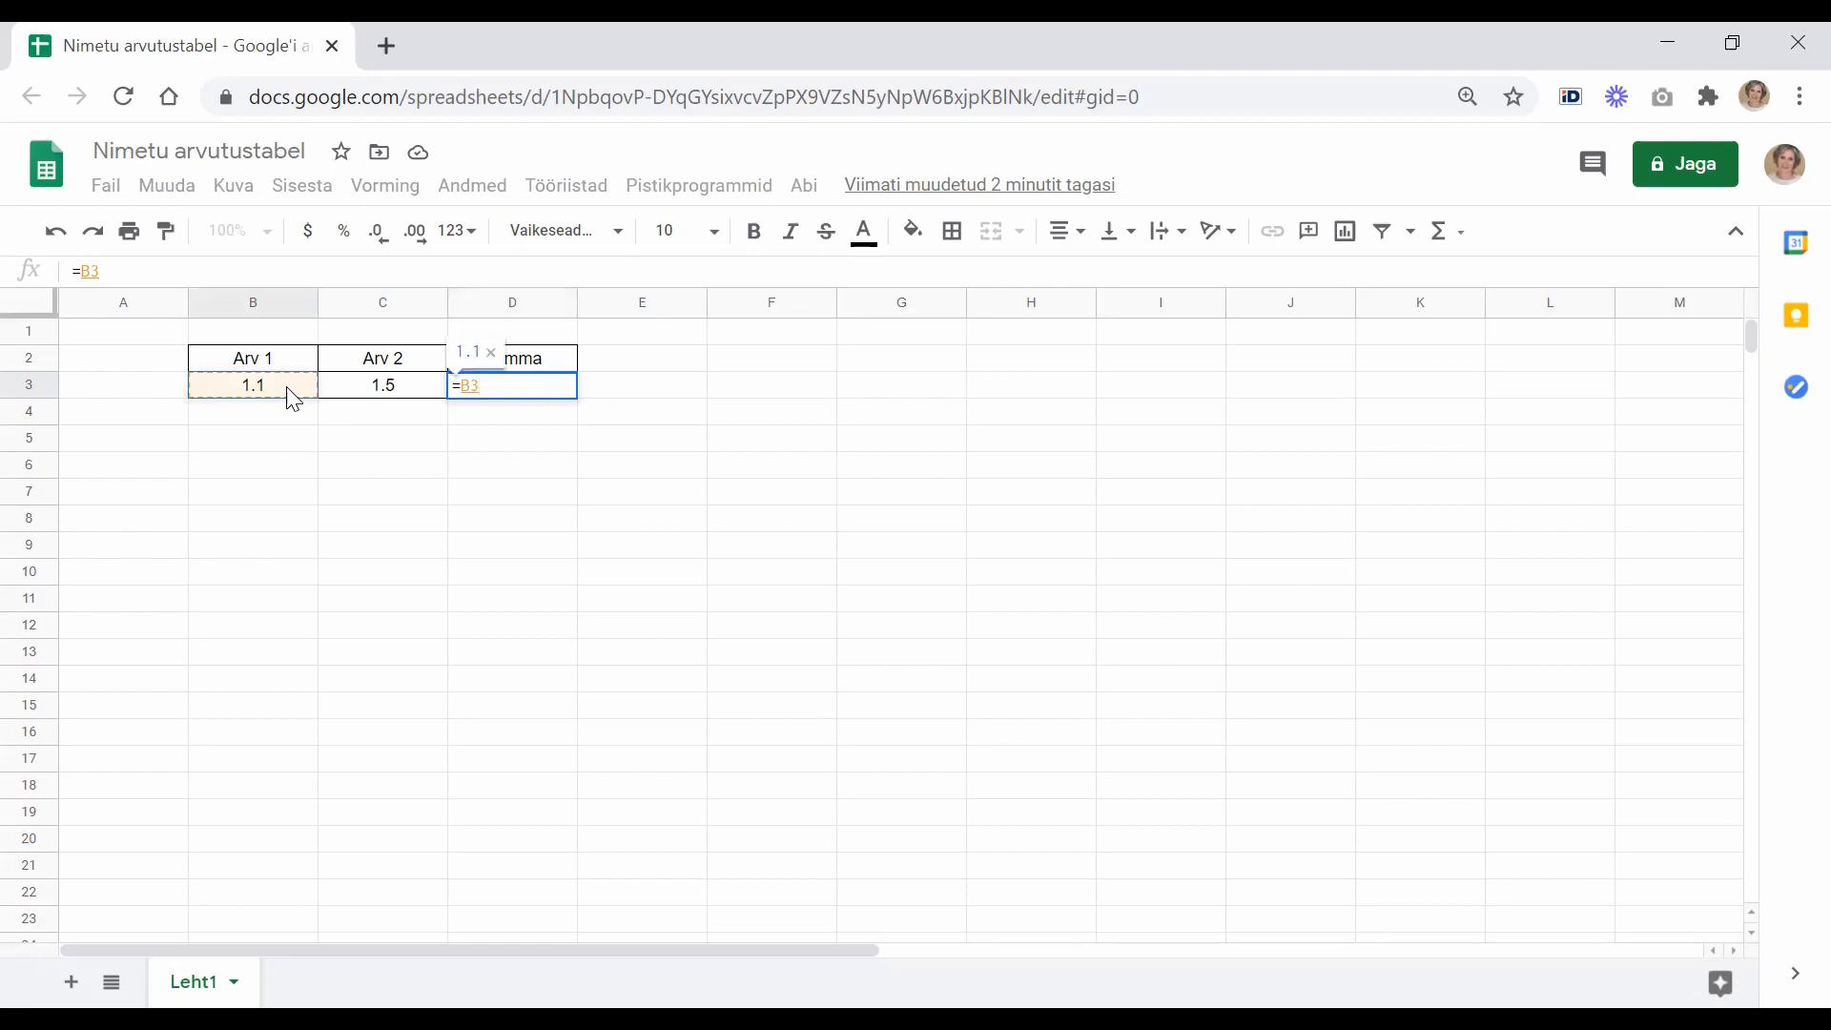
{"action": "type", "text": "+"}
{"action": "left_click", "coordinate": [368, 391]}
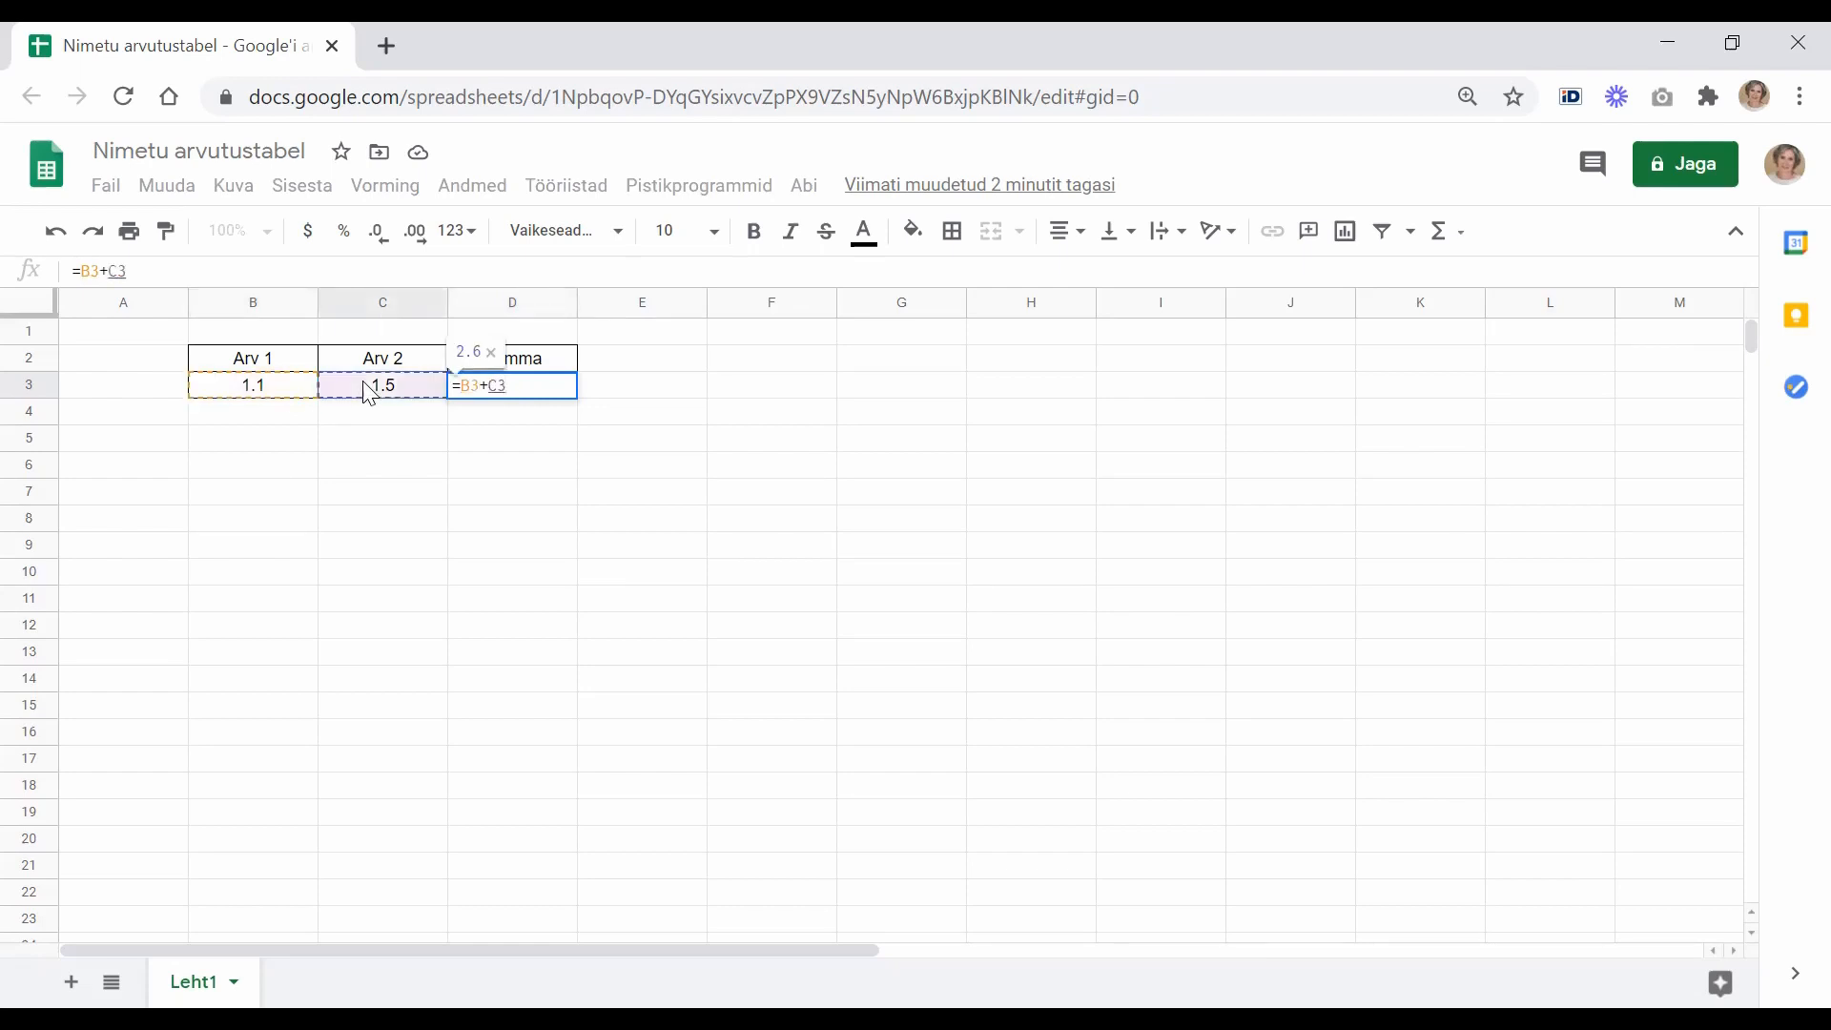
{"action": "key", "text": "Return"}
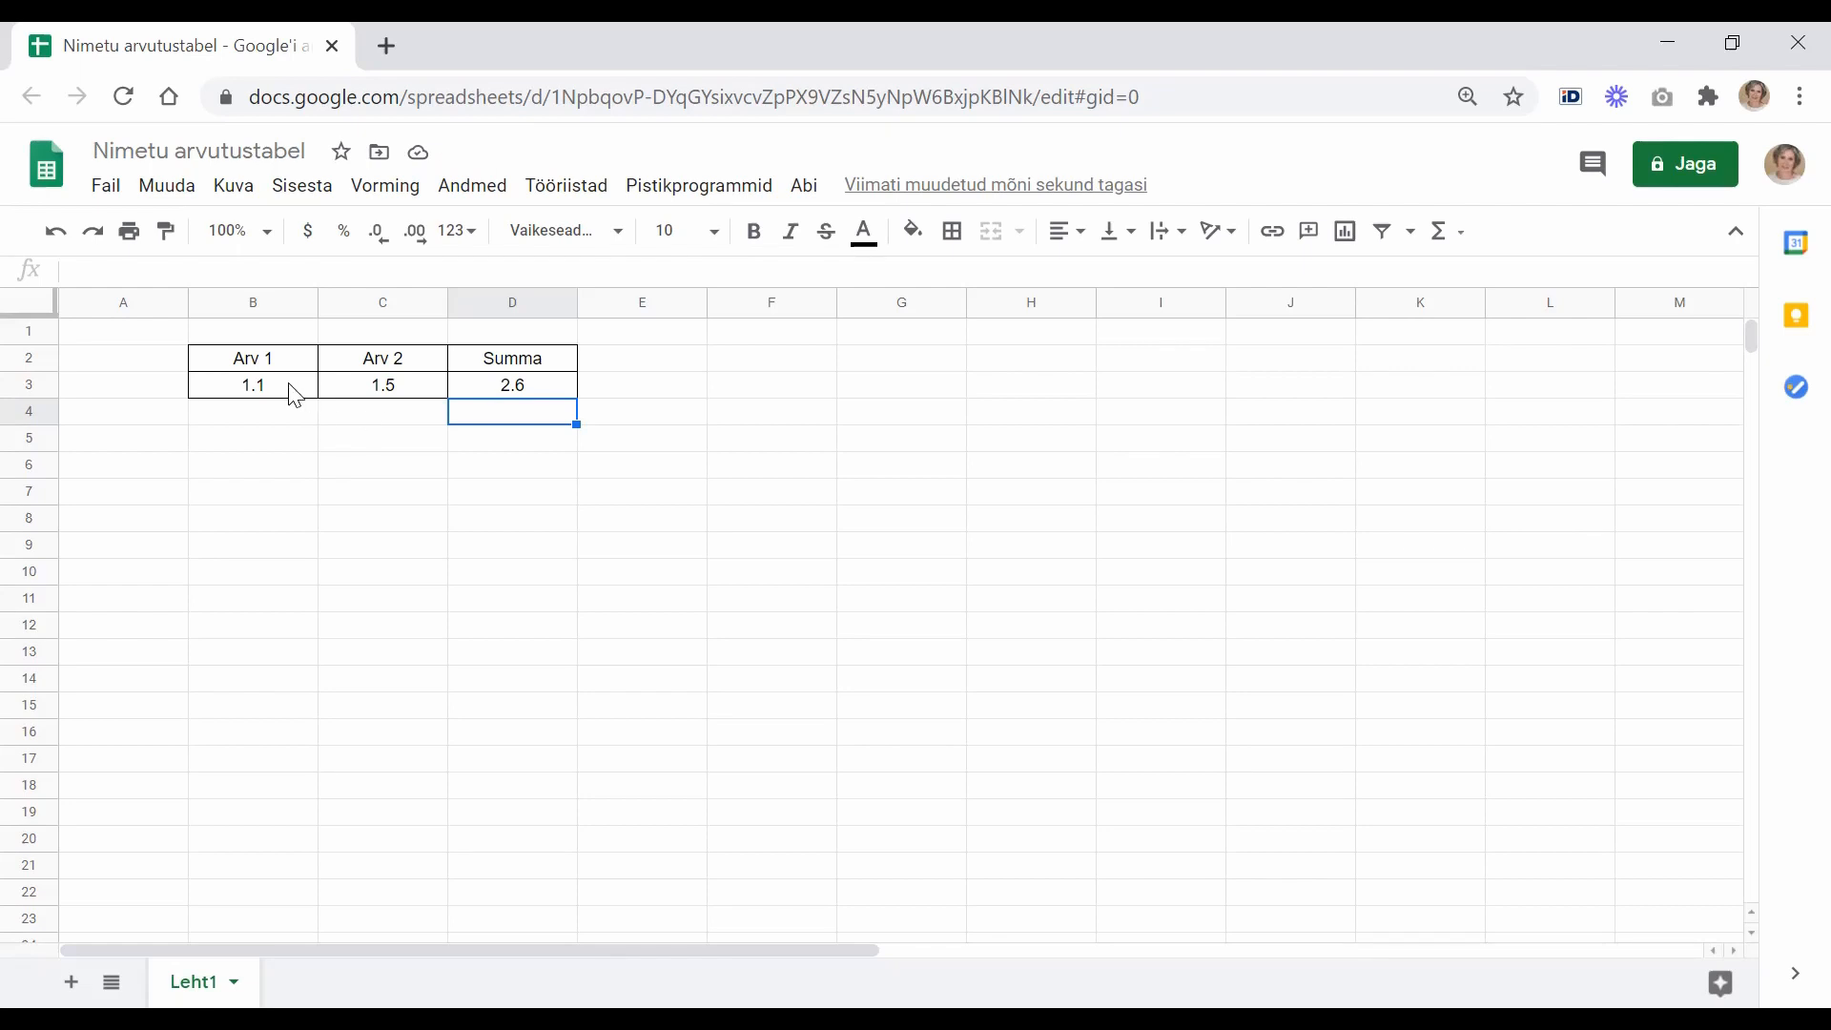
Step: Try writing the number in cell B3 with a decimal comma as 1,1, and undo that edit
{"action": "left_click", "coordinate": [266, 393]}
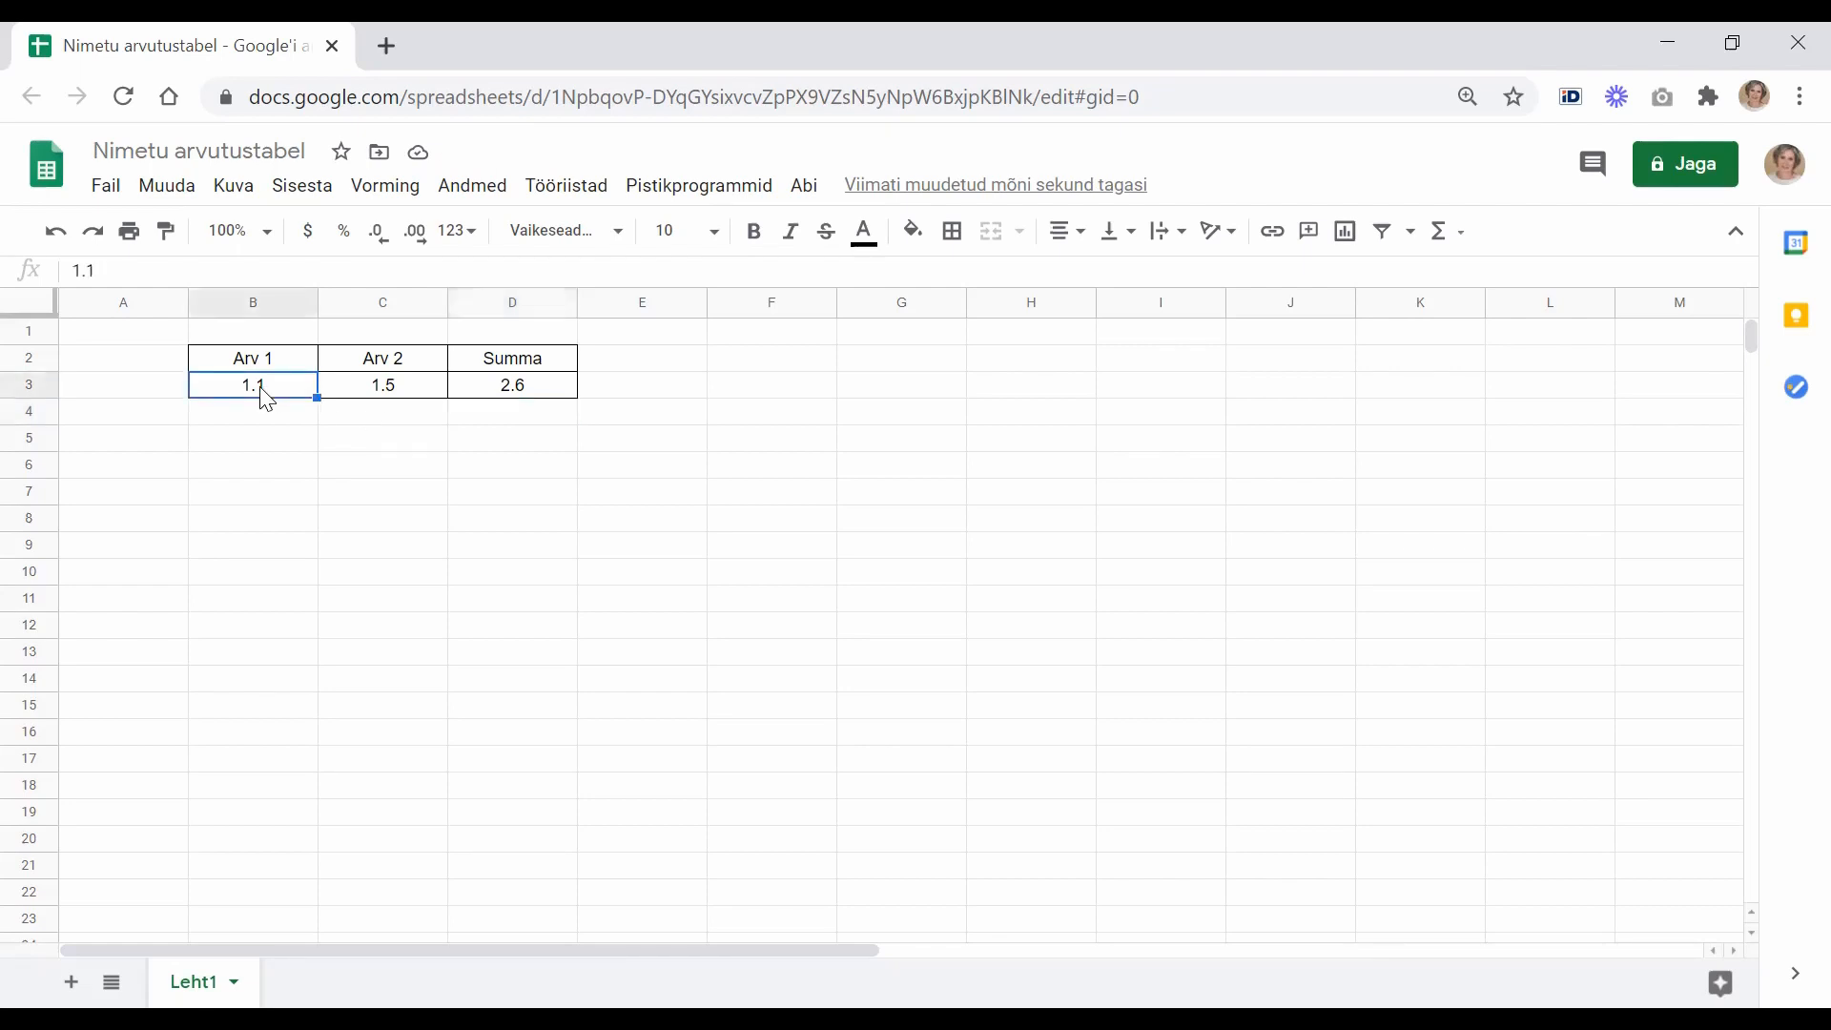
{"action": "left_click", "coordinate": [86, 273]}
{"action": "key", "text": "BackSpace"}
{"action": "type", "text": ","}
{"action": "key", "text": "Return"}
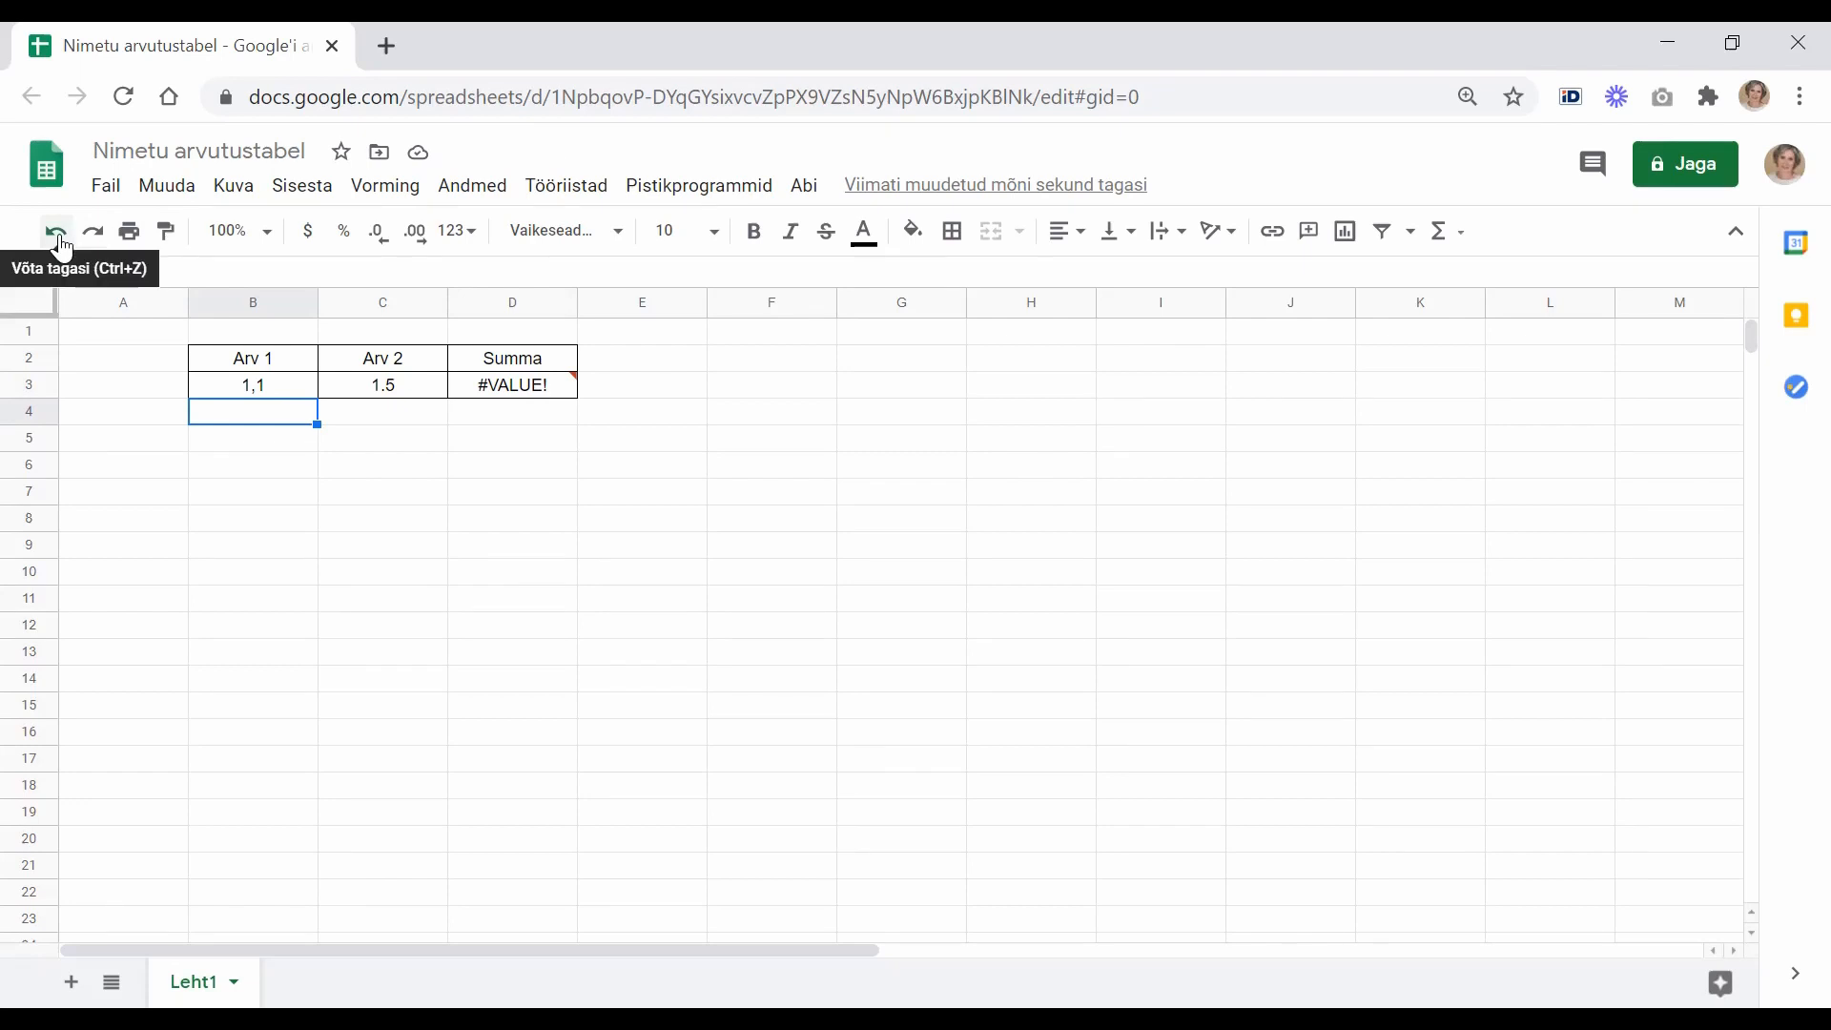
{"action": "left_click", "coordinate": [57, 233]}
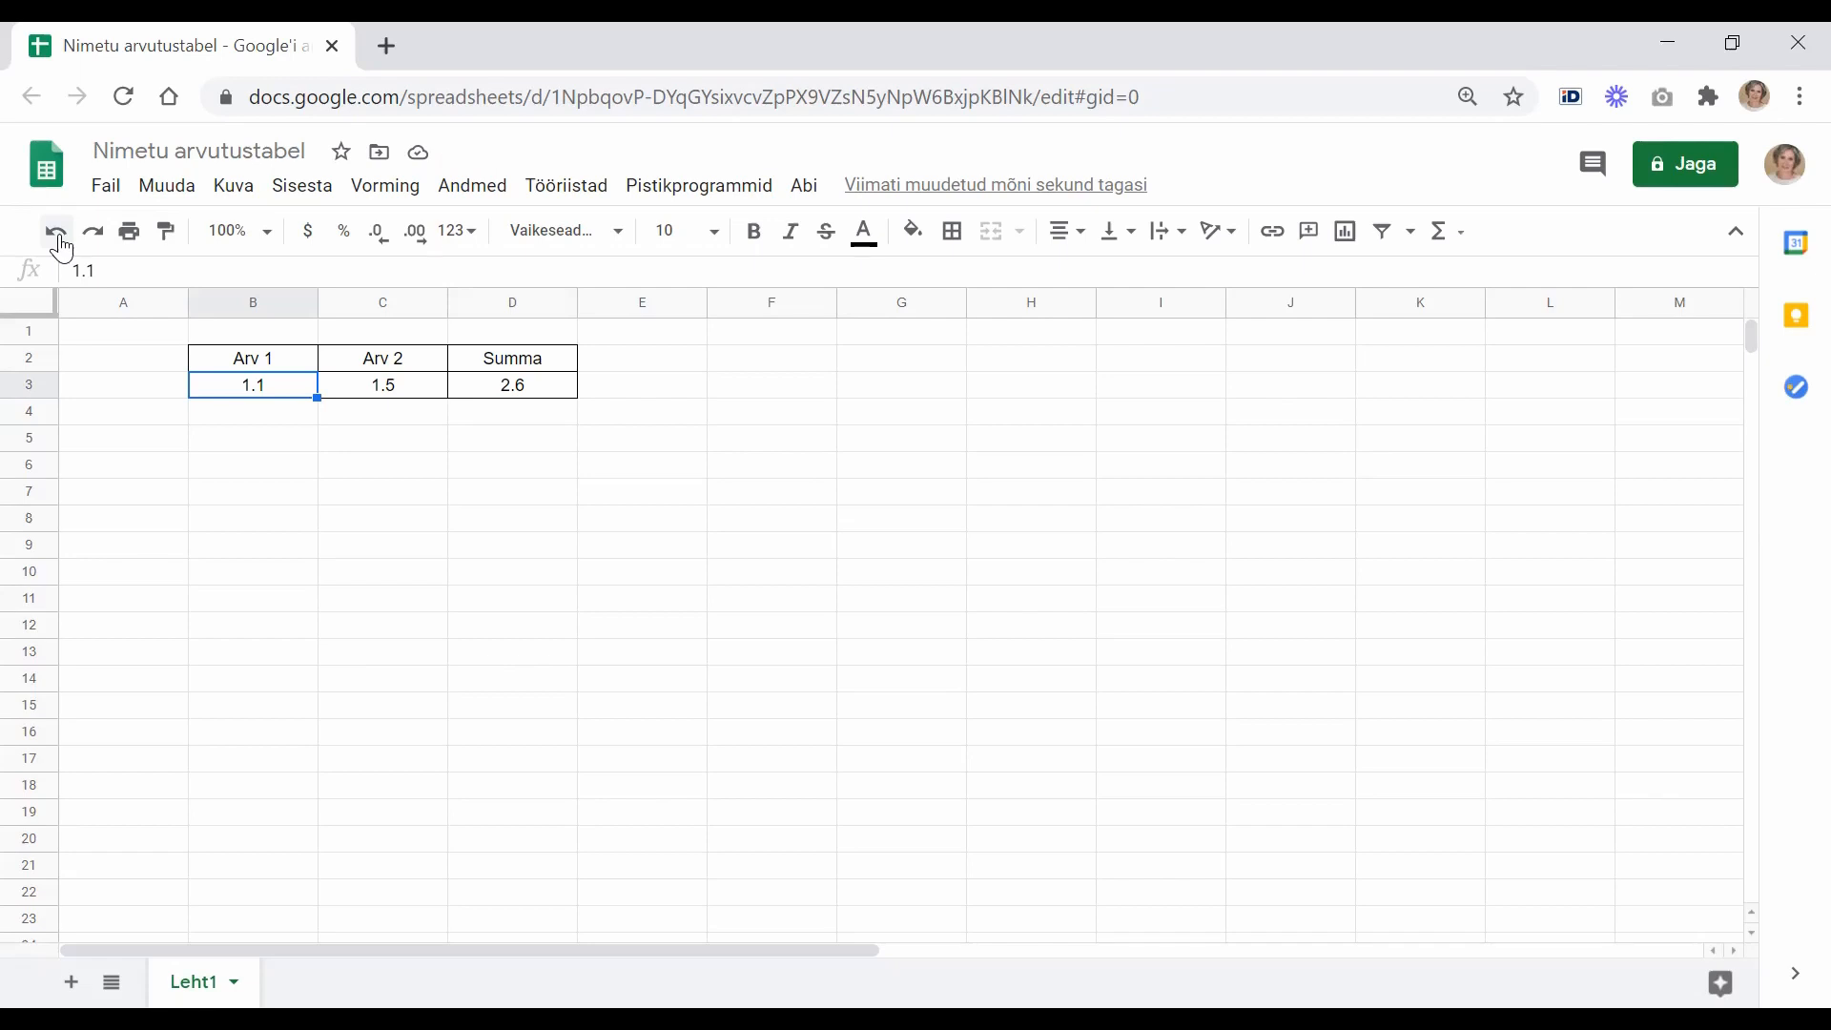
Step: Change the spreadsheet's locale (Lokaat) to Soome in its settings and save them
{"action": "left_click", "coordinate": [106, 194]}
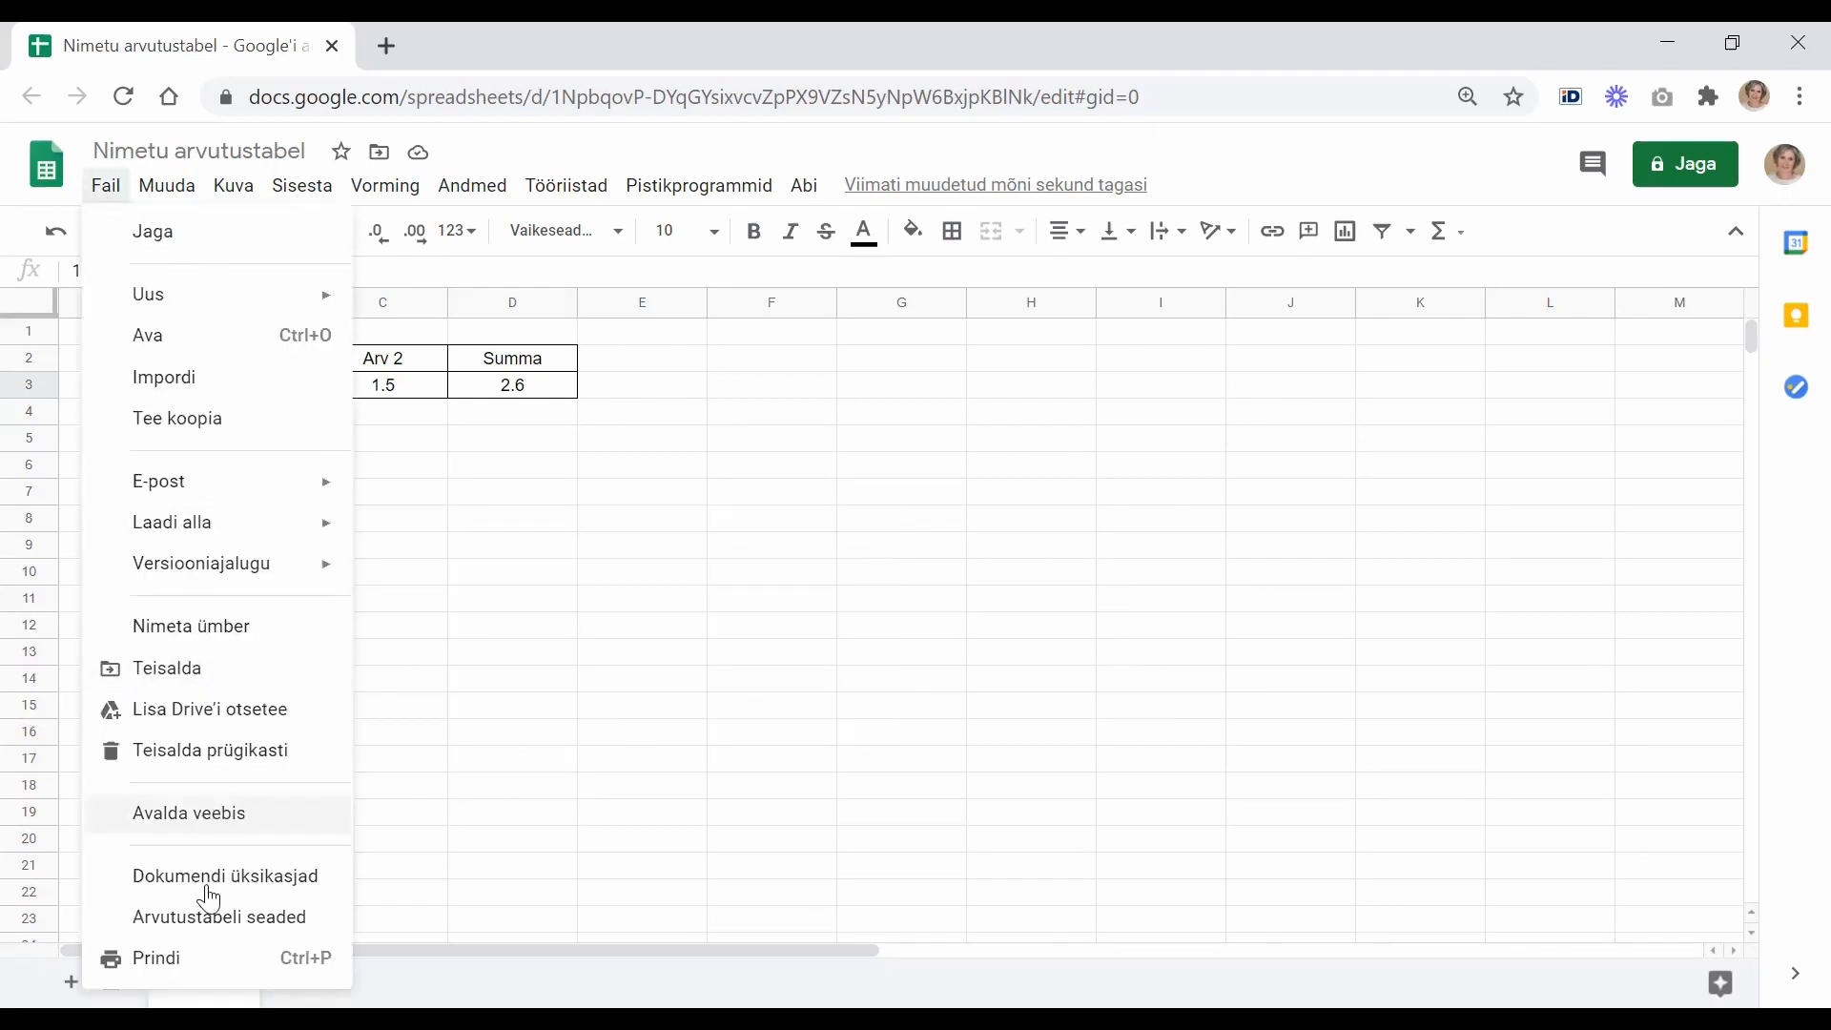
{"action": "left_click", "coordinate": [224, 919]}
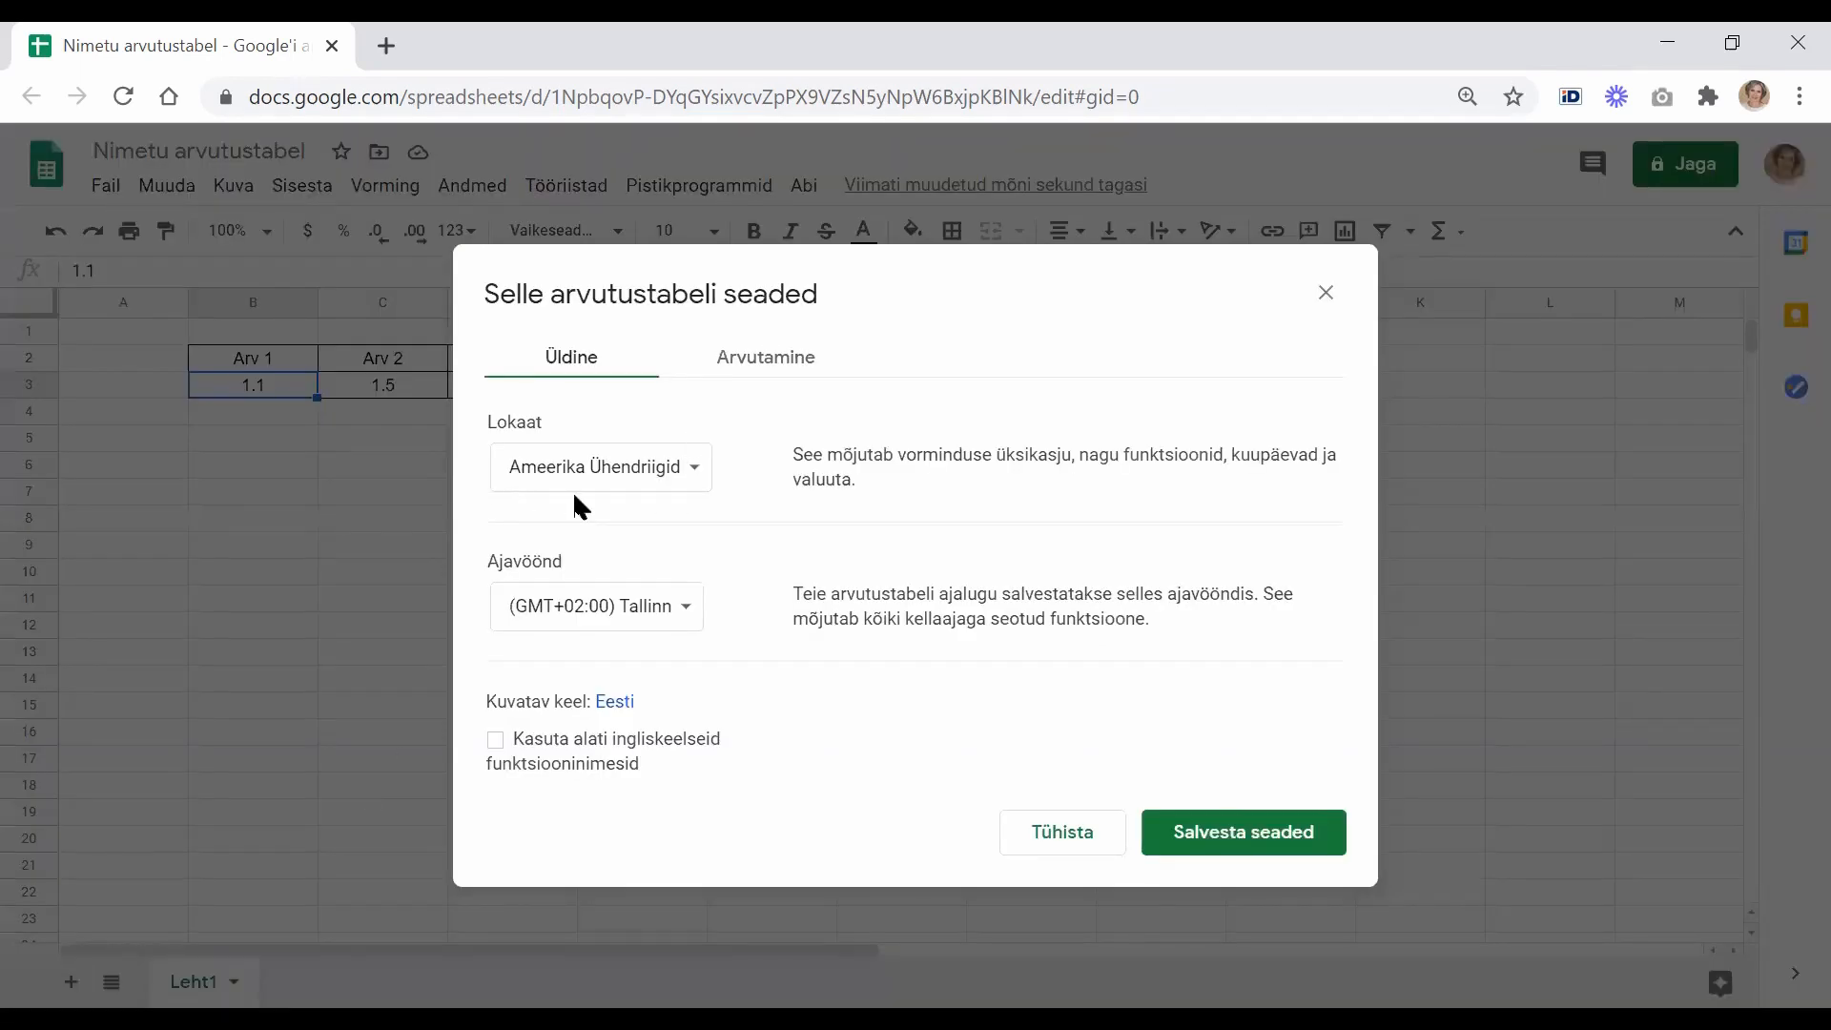
{"action": "left_click", "coordinate": [694, 486]}
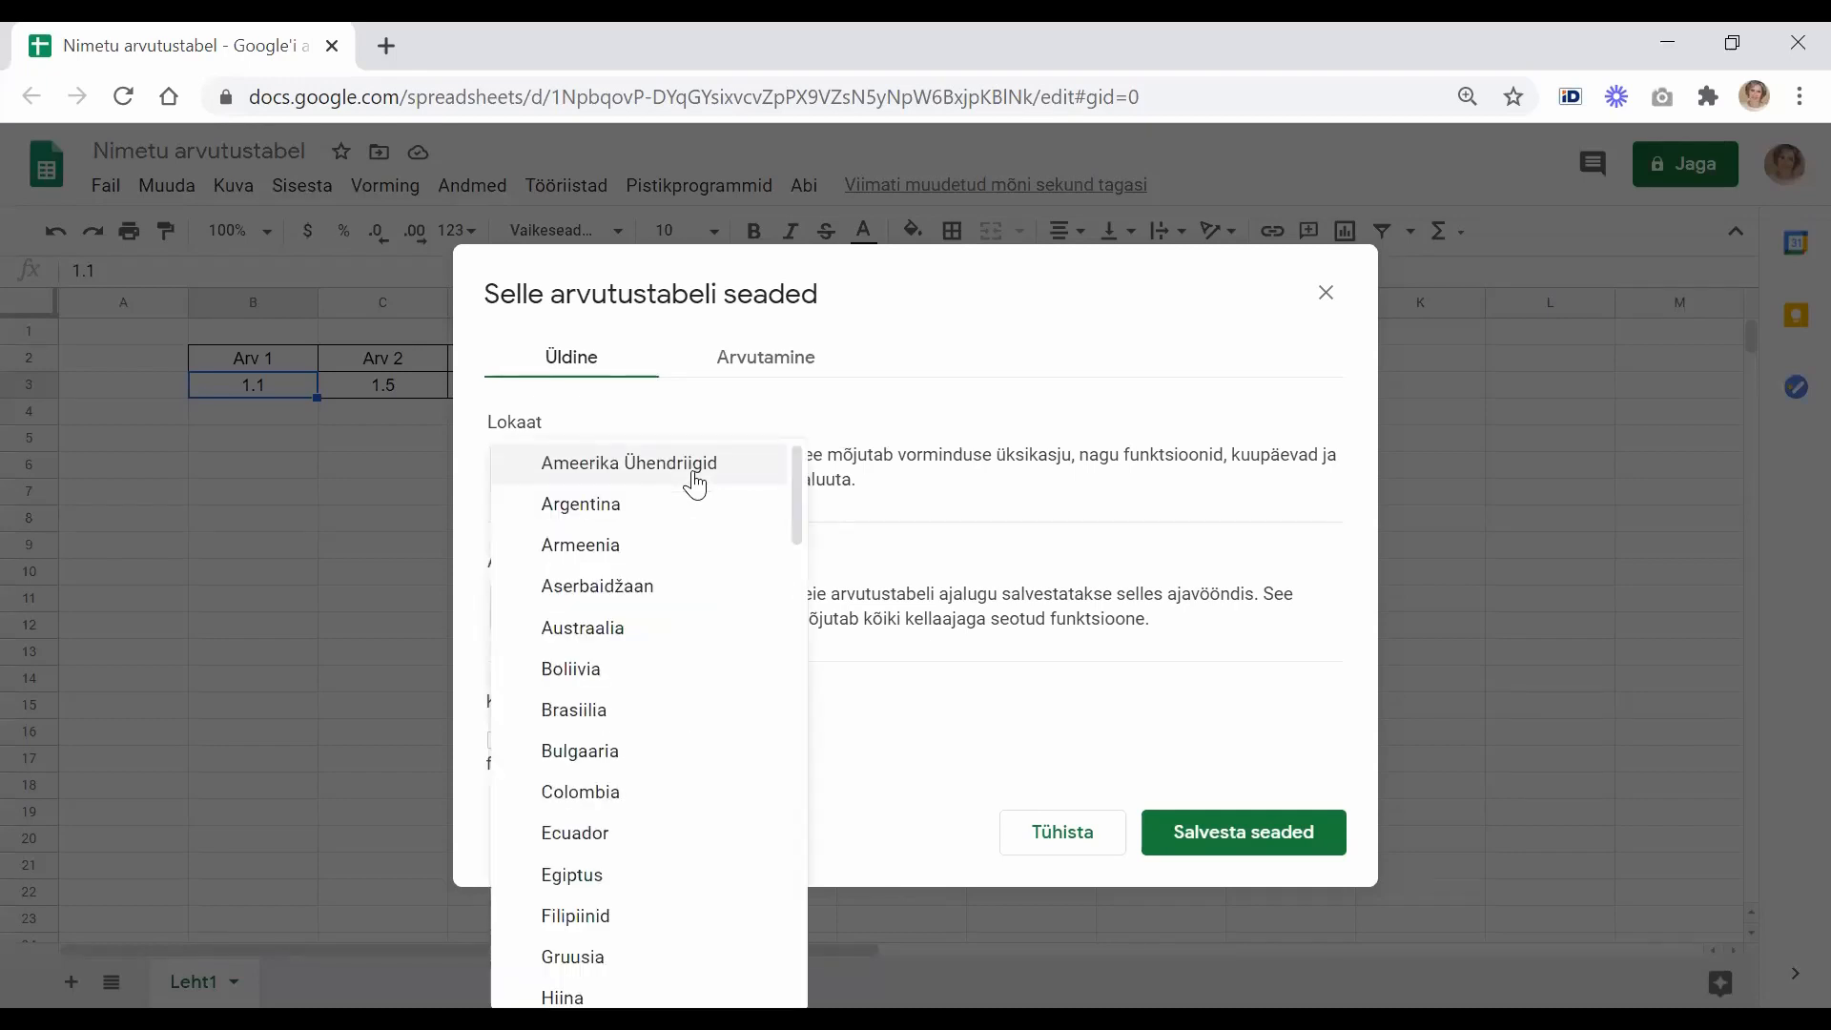
{"action": "scroll", "coordinate": [694, 486], "scroll_direction": "down", "scroll_amount": 10}
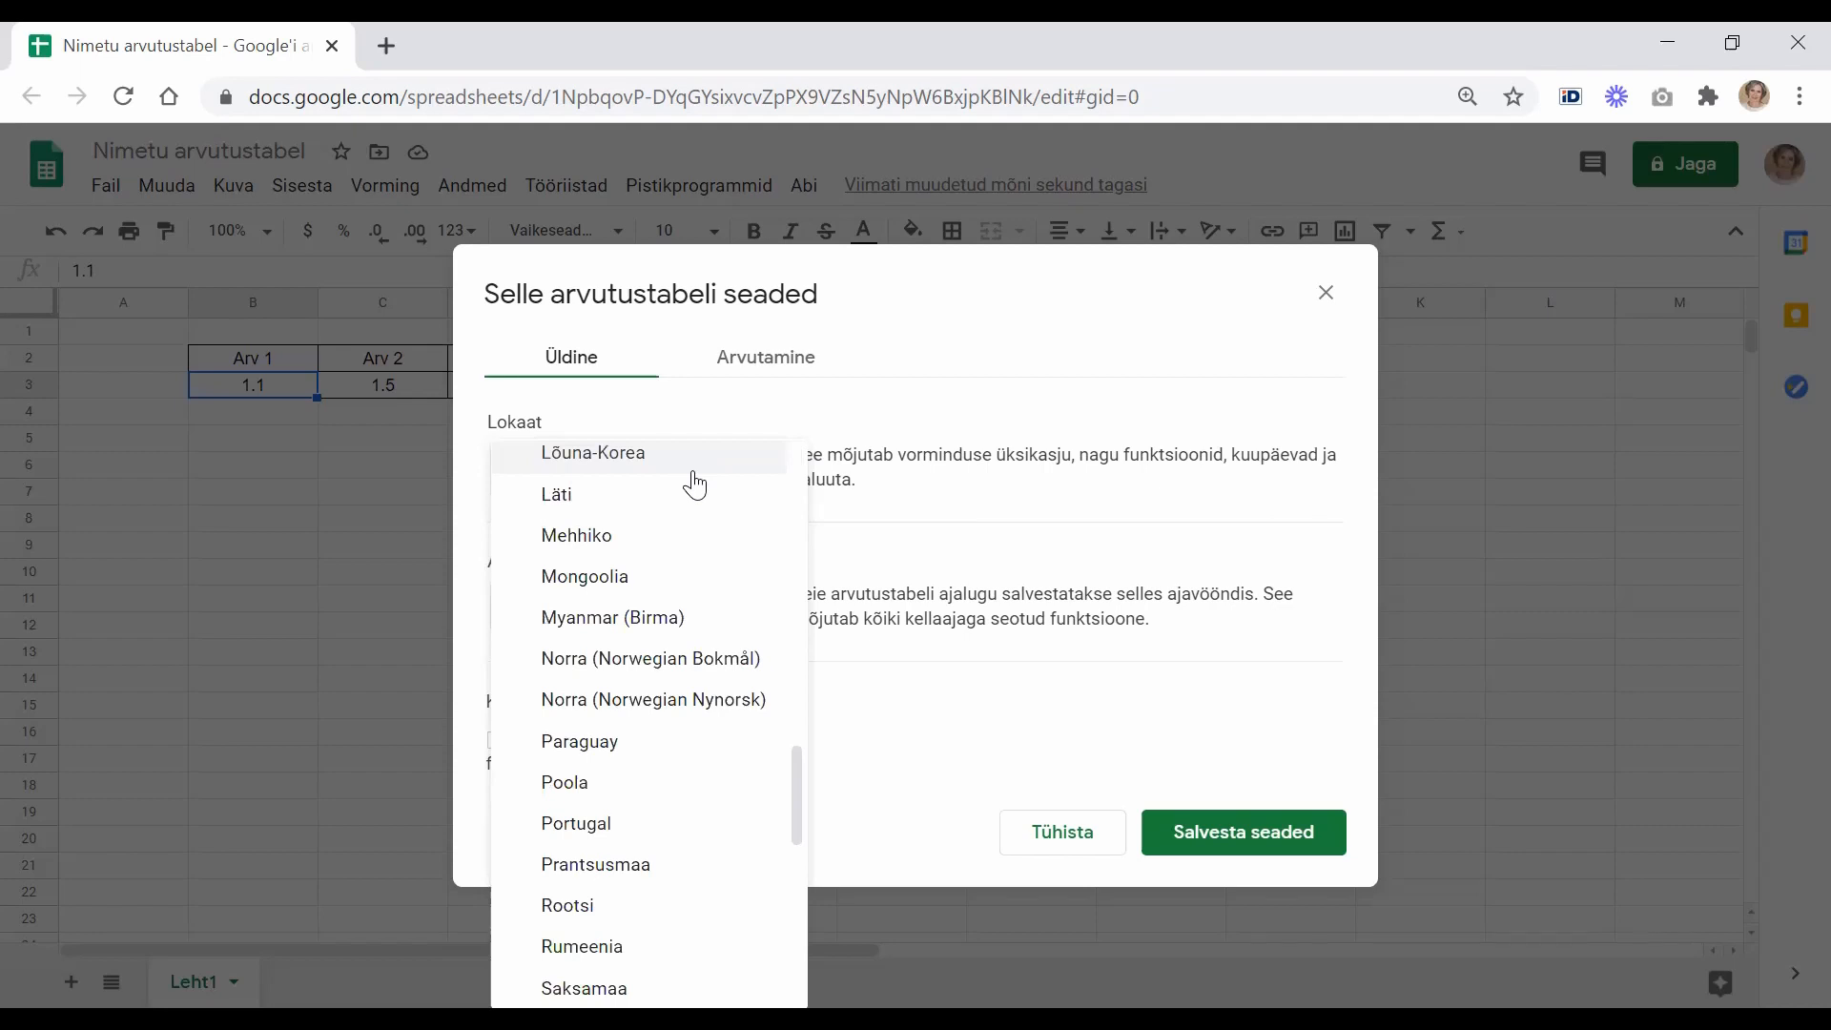
{"action": "key", "text": "Down"}
{"action": "key", "text": "Down"}
{"action": "key", "text": "Down"}
{"action": "key", "text": "Down"}
{"action": "key", "text": "Down"}
{"action": "key", "text": "Down"}
{"action": "key", "text": "Down"}
{"action": "key", "text": "Down"}
{"action": "key", "text": "Down"}
{"action": "key", "text": "Down"}
{"action": "key", "text": "Down"}
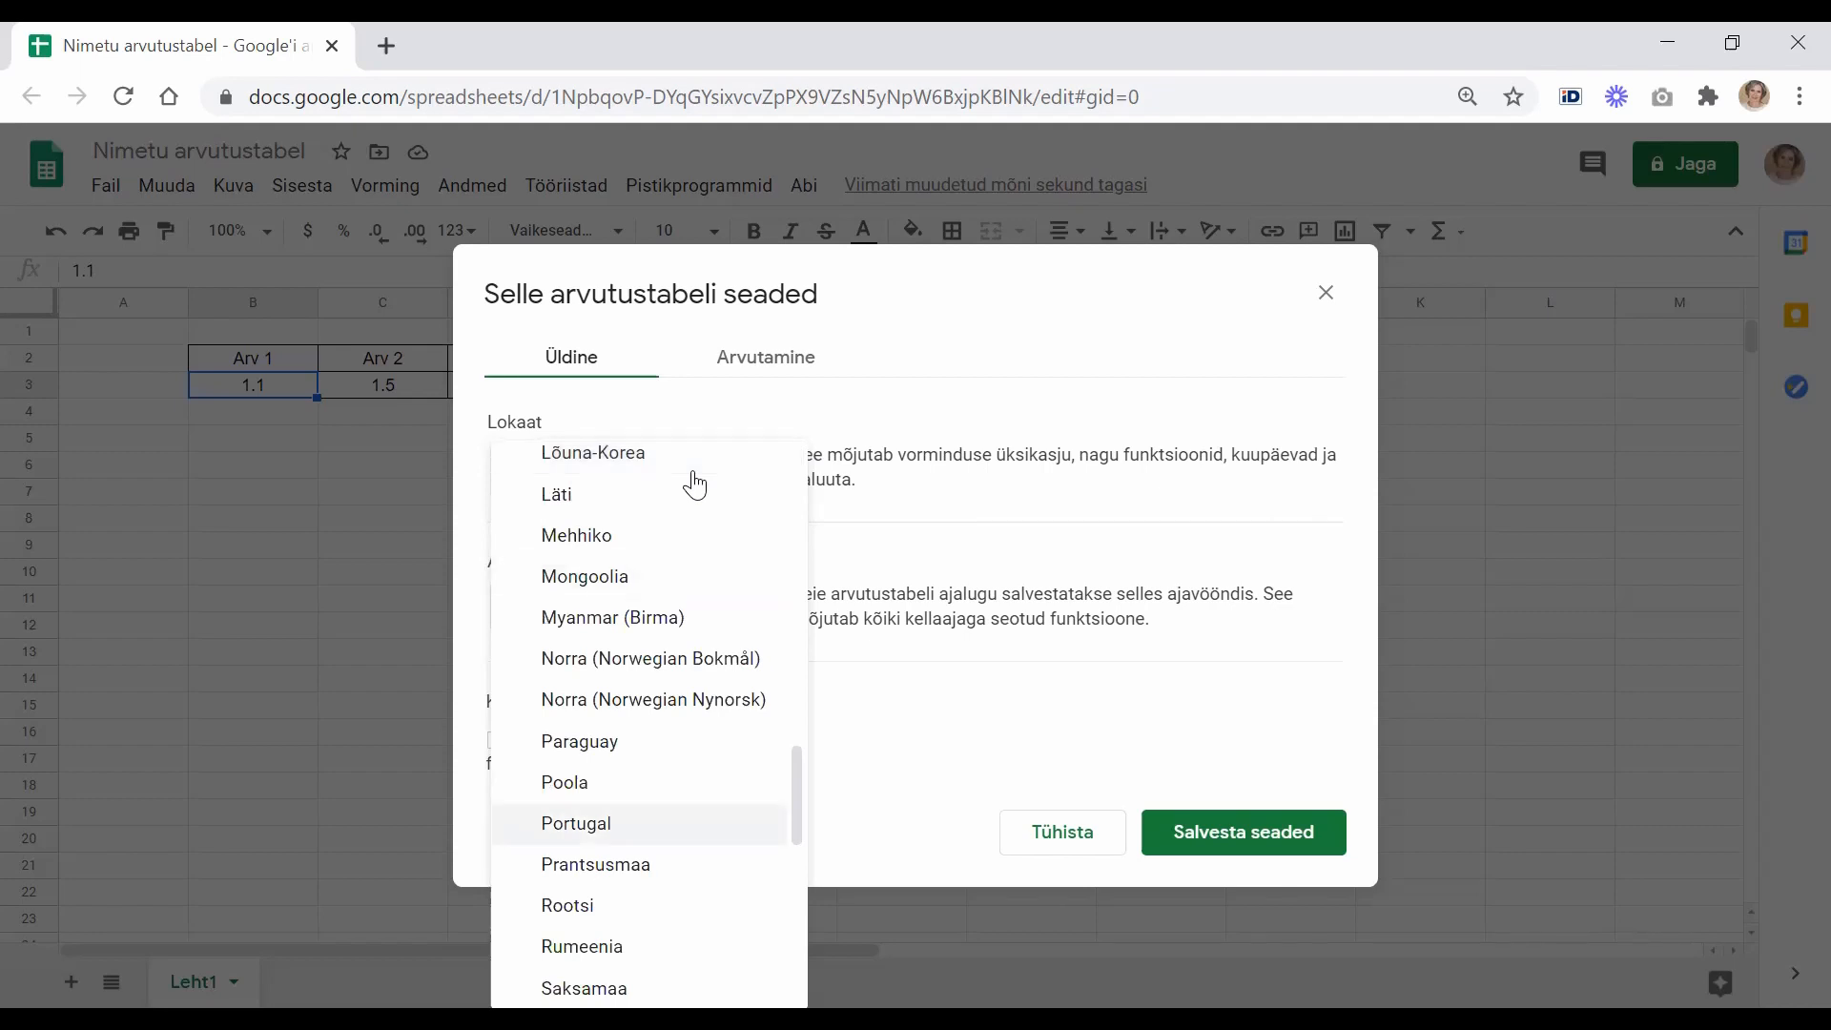
{"action": "key", "text": "Down"}
{"action": "key", "text": "Down"}
{"action": "key", "text": "Down"}
{"action": "key", "text": "Down"}
{"action": "key", "text": "Down"}
{"action": "key", "text": "Down"}
{"action": "key", "text": "Down"}
{"action": "key", "text": "Down"}
{"action": "key", "text": "Down"}
{"action": "key", "text": "Down"}
{"action": "key", "text": "Down"}
{"action": "key", "text": "Down"}
{"action": "key", "text": "Down"}
{"action": "key", "text": "Down"}
{"action": "key", "text": "Down"}
{"action": "key", "text": "Down"}
{"action": "key", "text": "Down"}
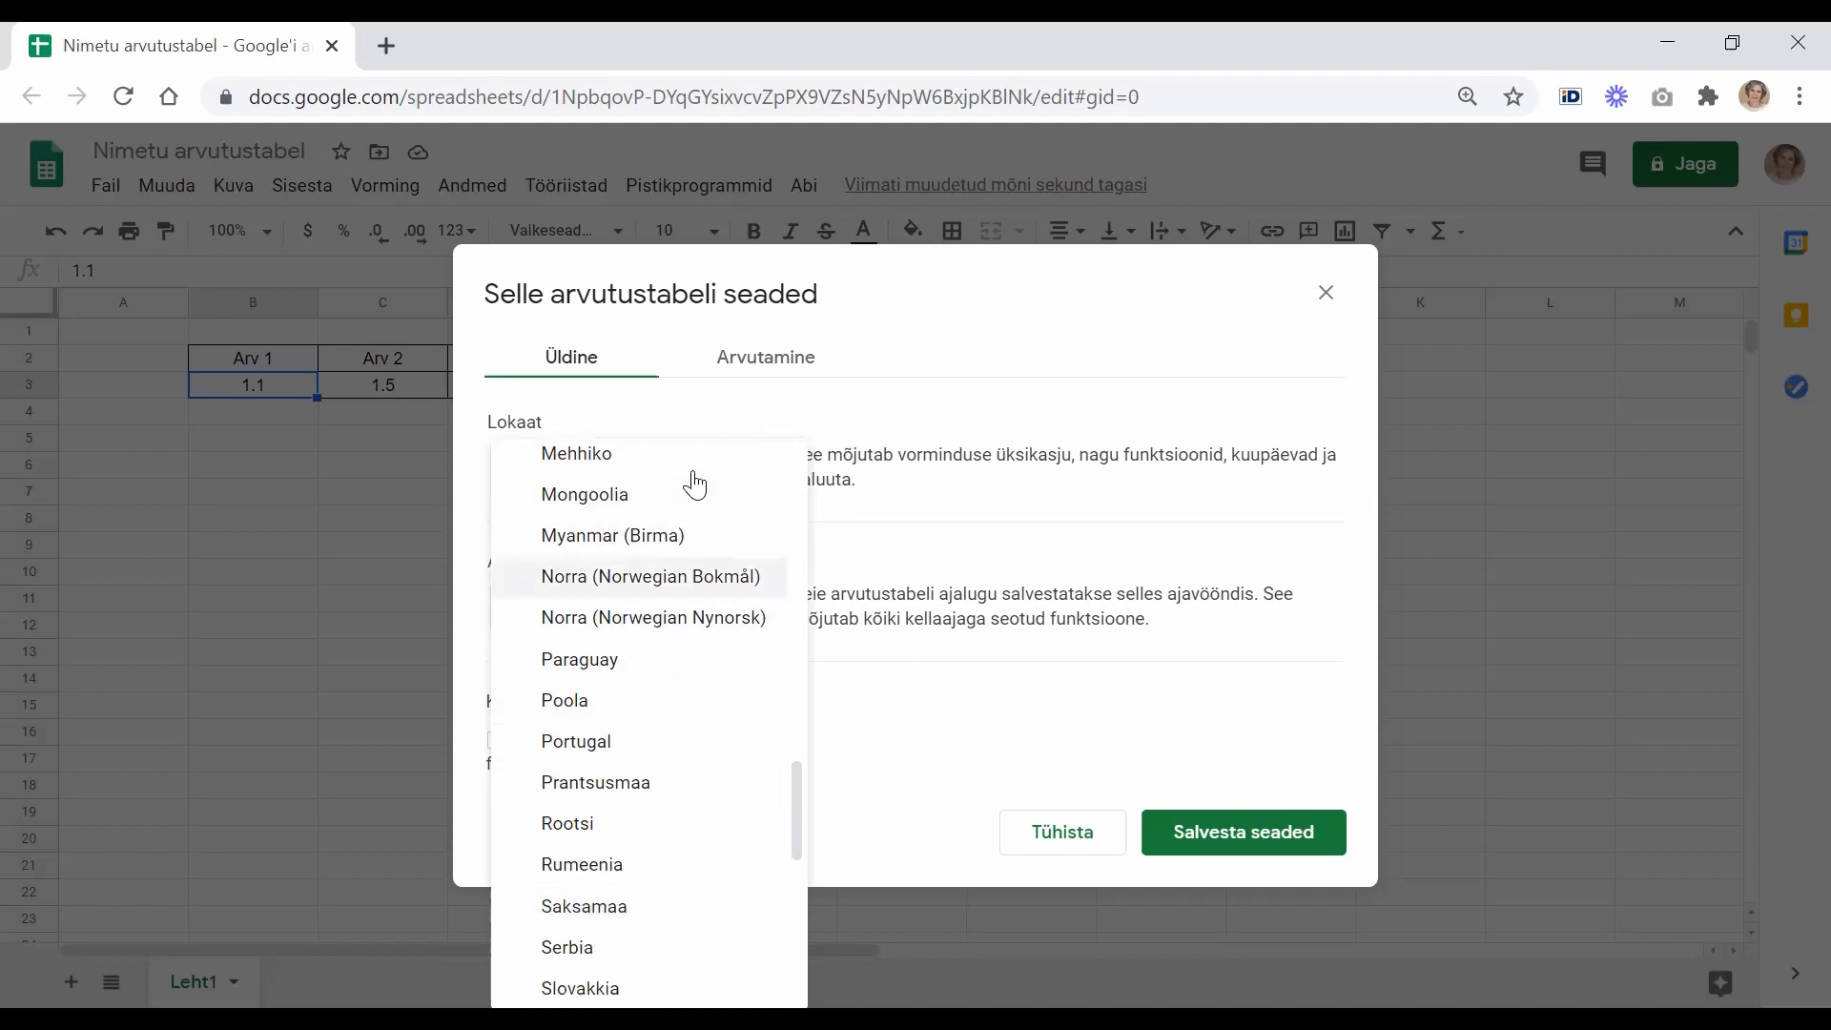
{"action": "key", "text": "Down"}
{"action": "key", "text": "Down"}
{"action": "key", "text": "Down"}
{"action": "key", "text": "Down"}
{"action": "key", "text": "Down"}
{"action": "key", "text": "Down"}
{"action": "key", "text": "Down"}
{"action": "key", "text": "Down"}
{"action": "key", "text": "Down"}
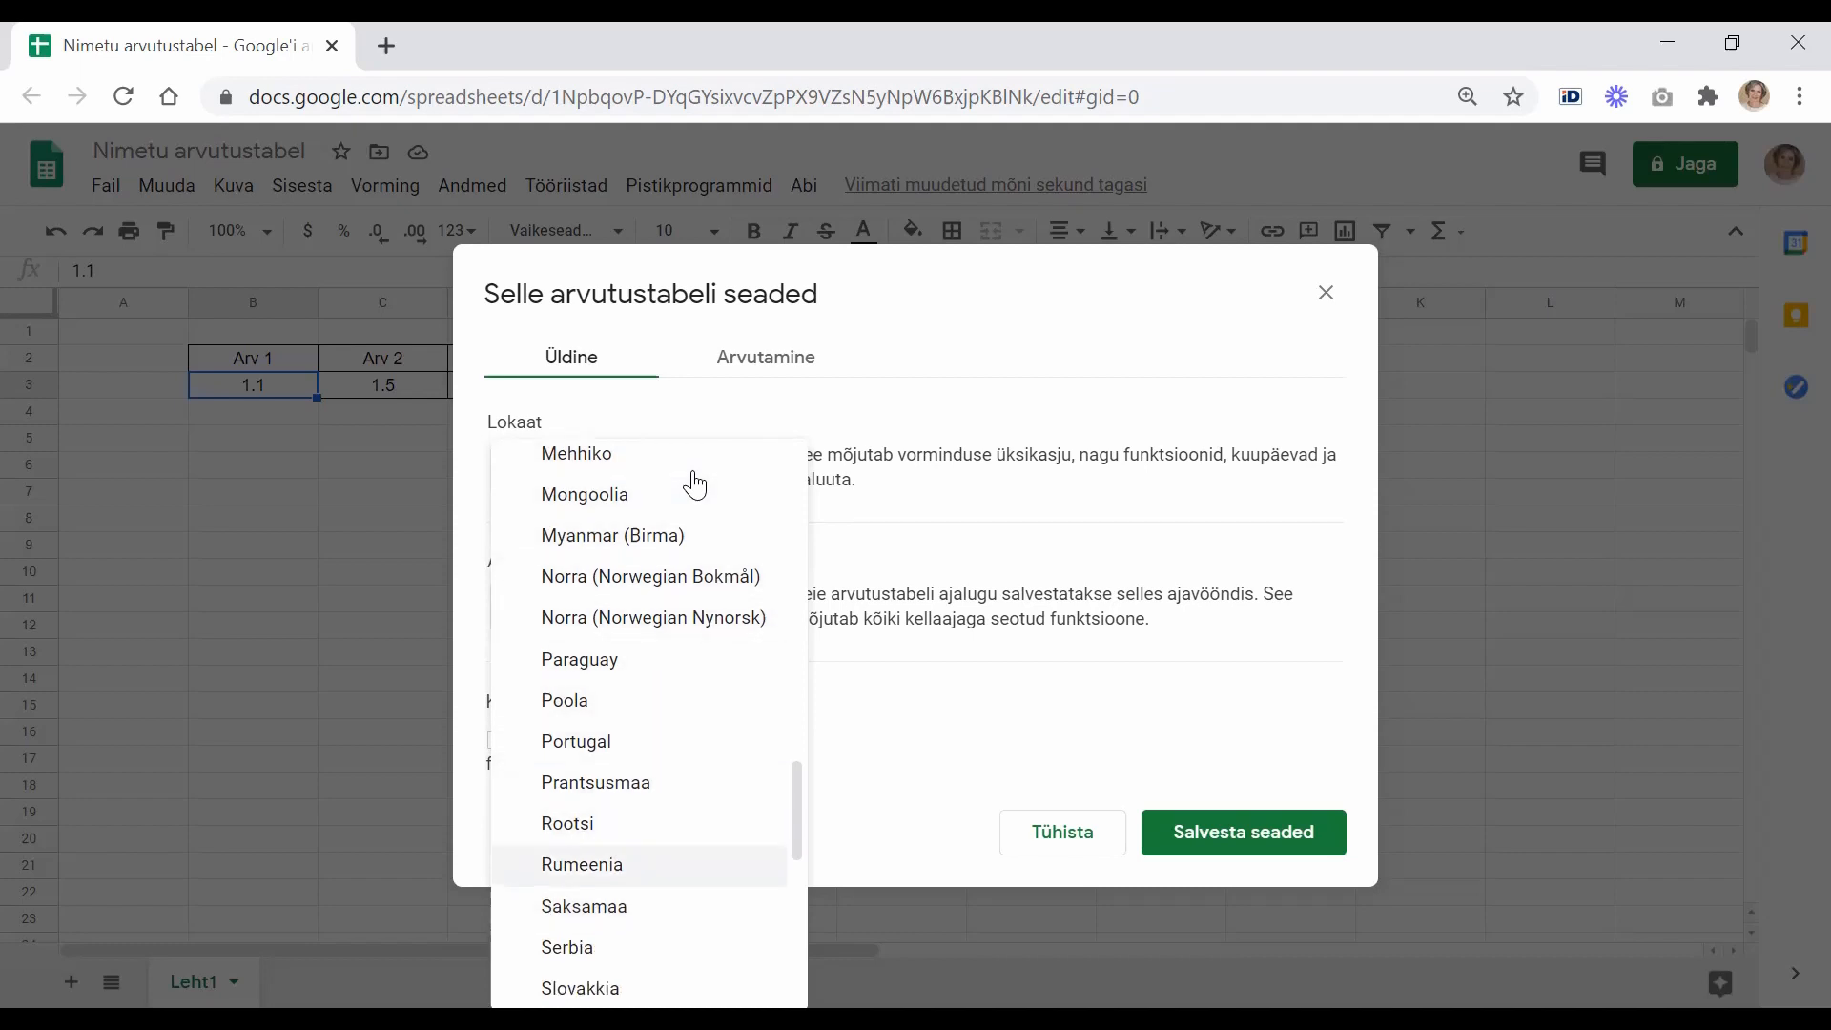
{"action": "key", "text": "Down"}
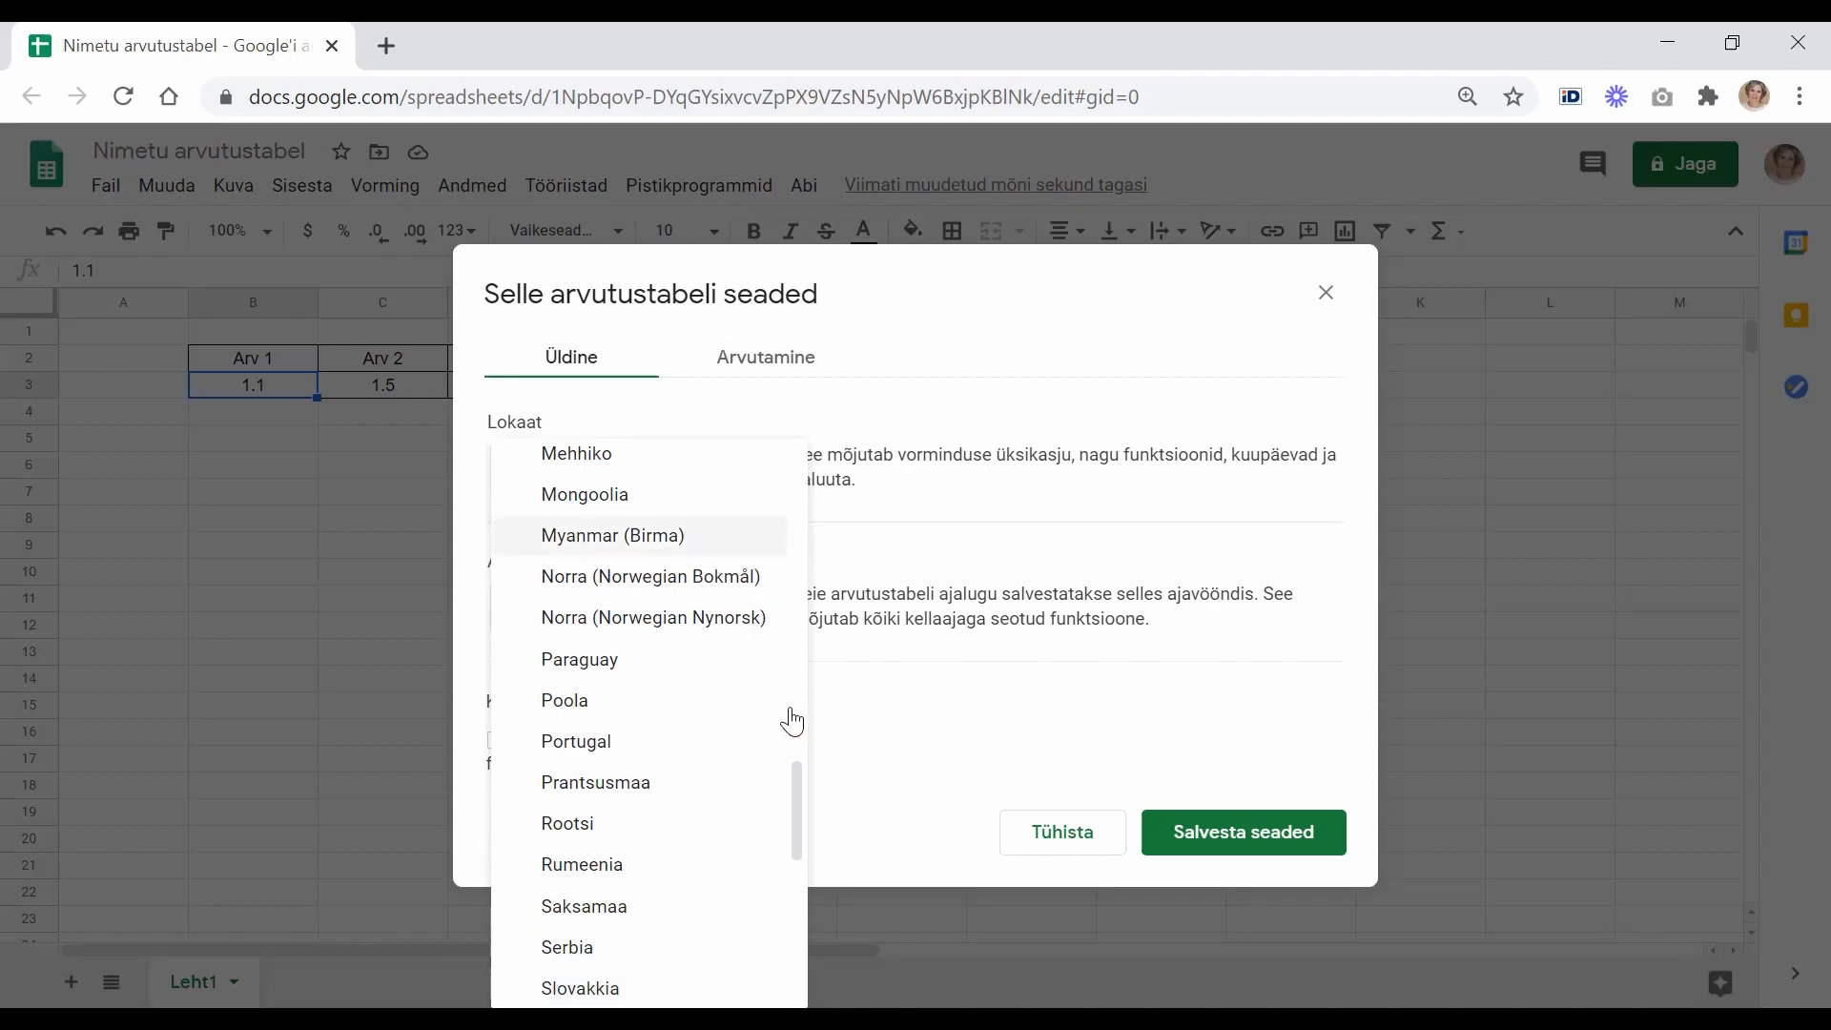
{"action": "scroll", "coordinate": [798, 872], "scroll_direction": "down", "scroll_amount": 5}
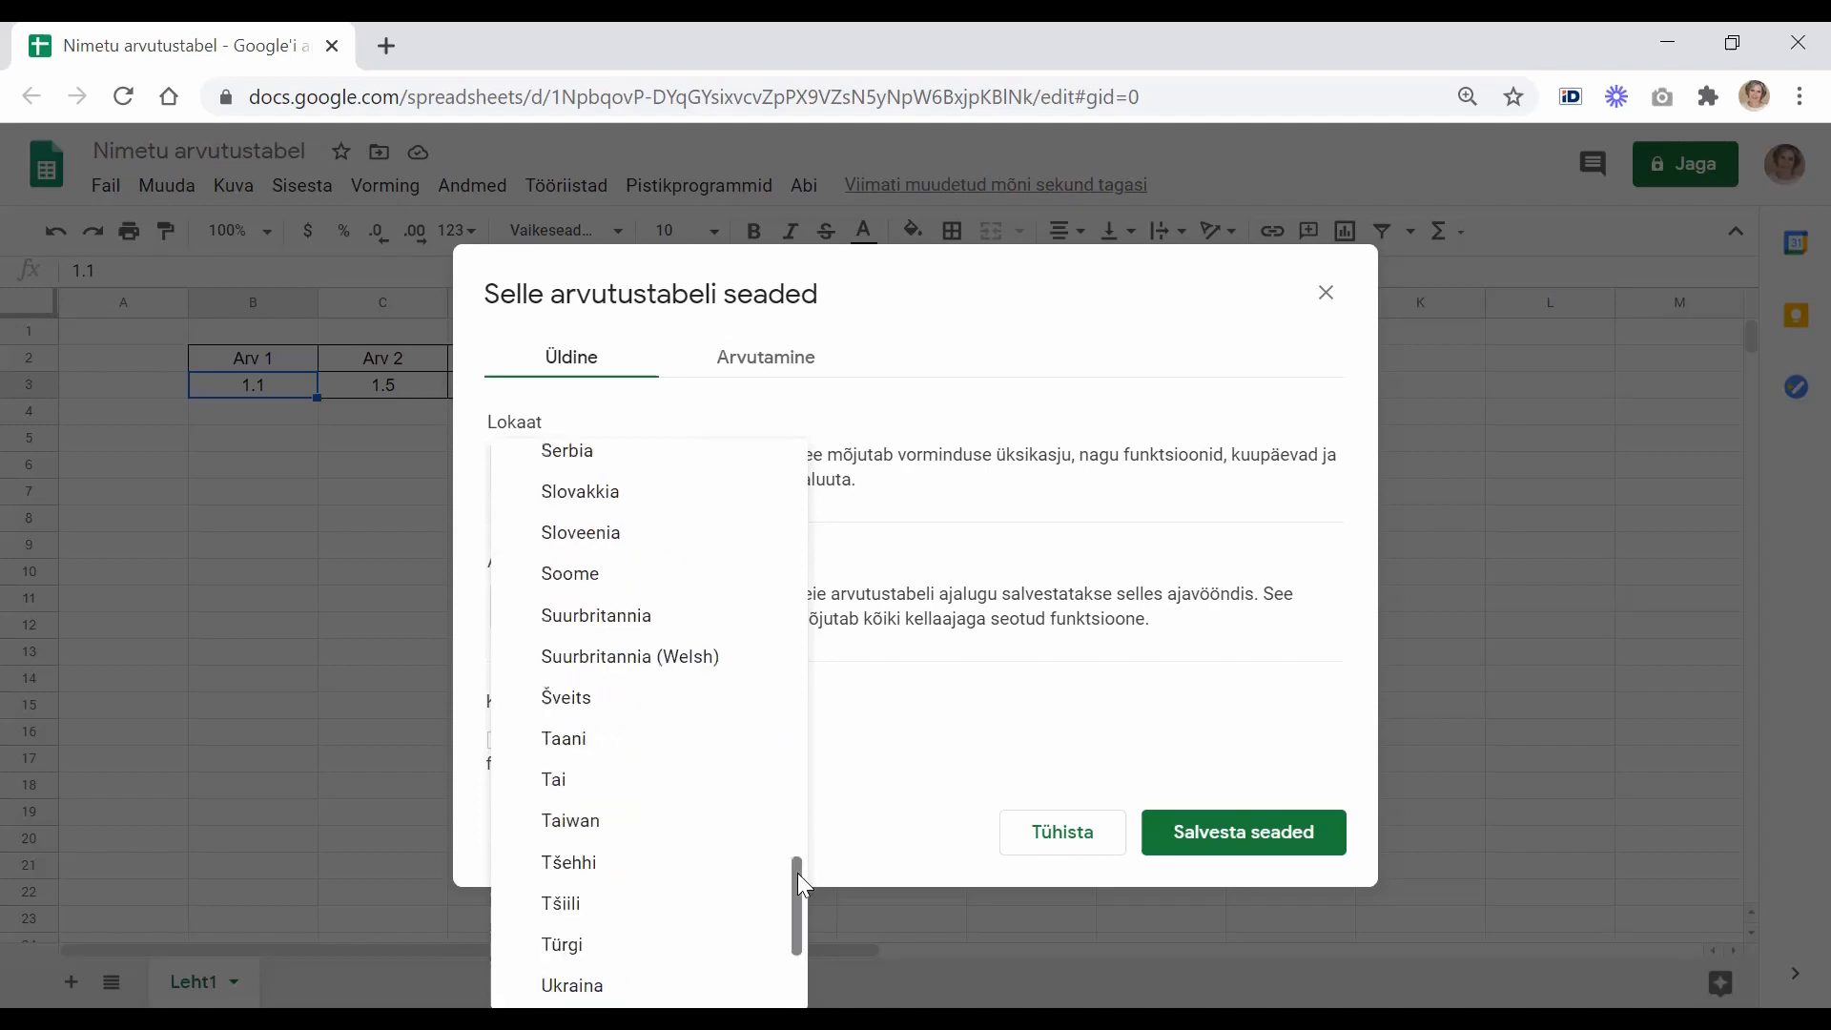
{"action": "left_click", "coordinate": [634, 574]}
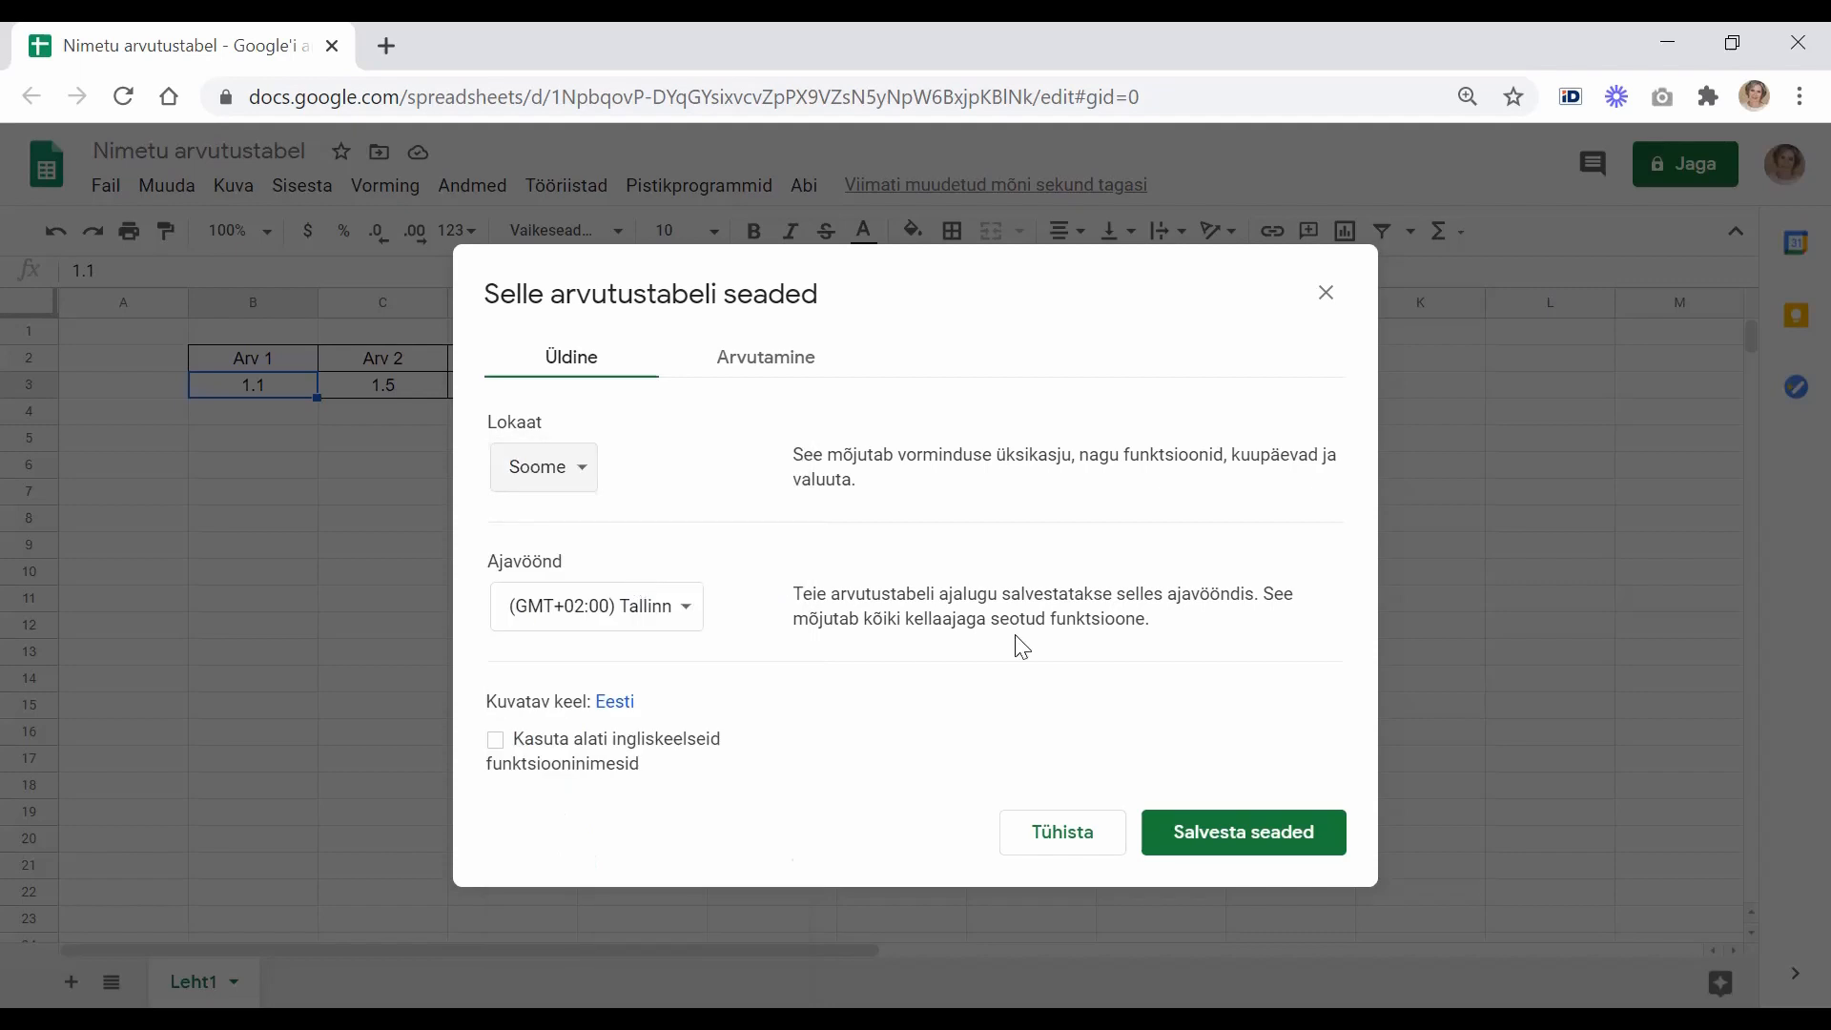
{"action": "left_click", "coordinate": [1228, 838]}
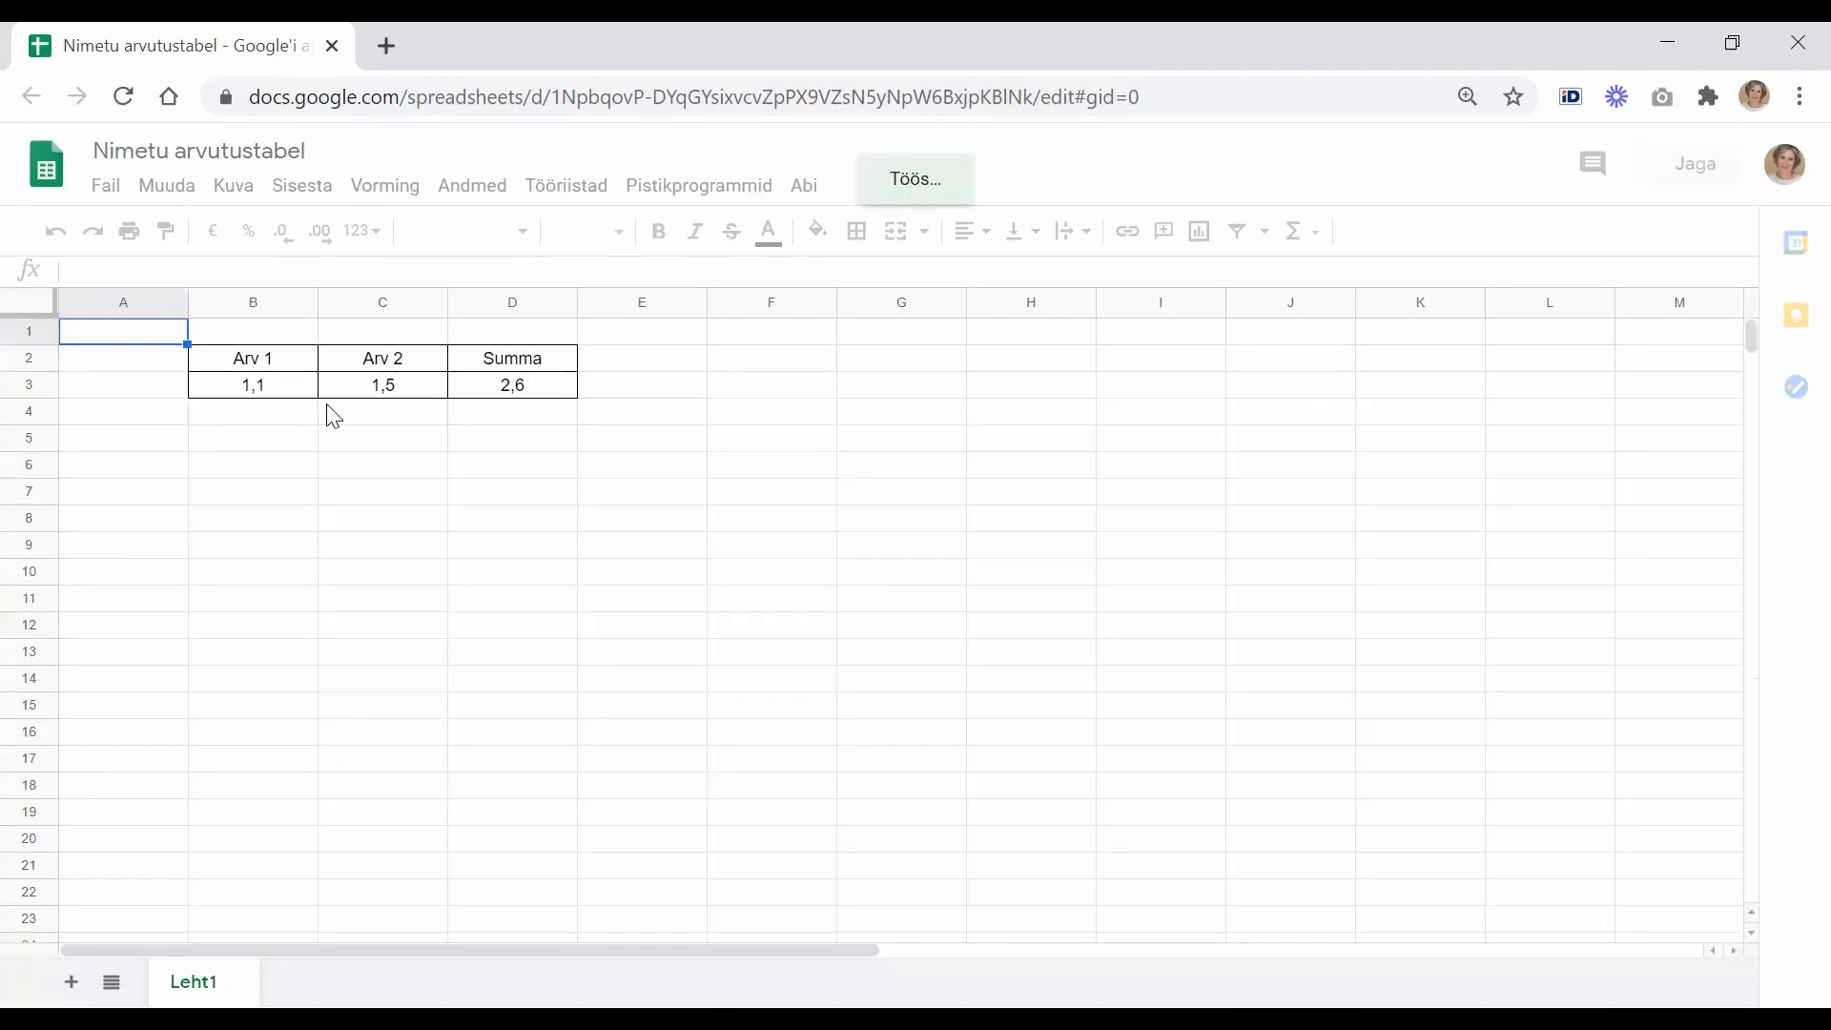
Step: Enter 1,6 in cell B4 and 2,4 in cell C4, using decimal commas
{"action": "left_click", "coordinate": [271, 422]}
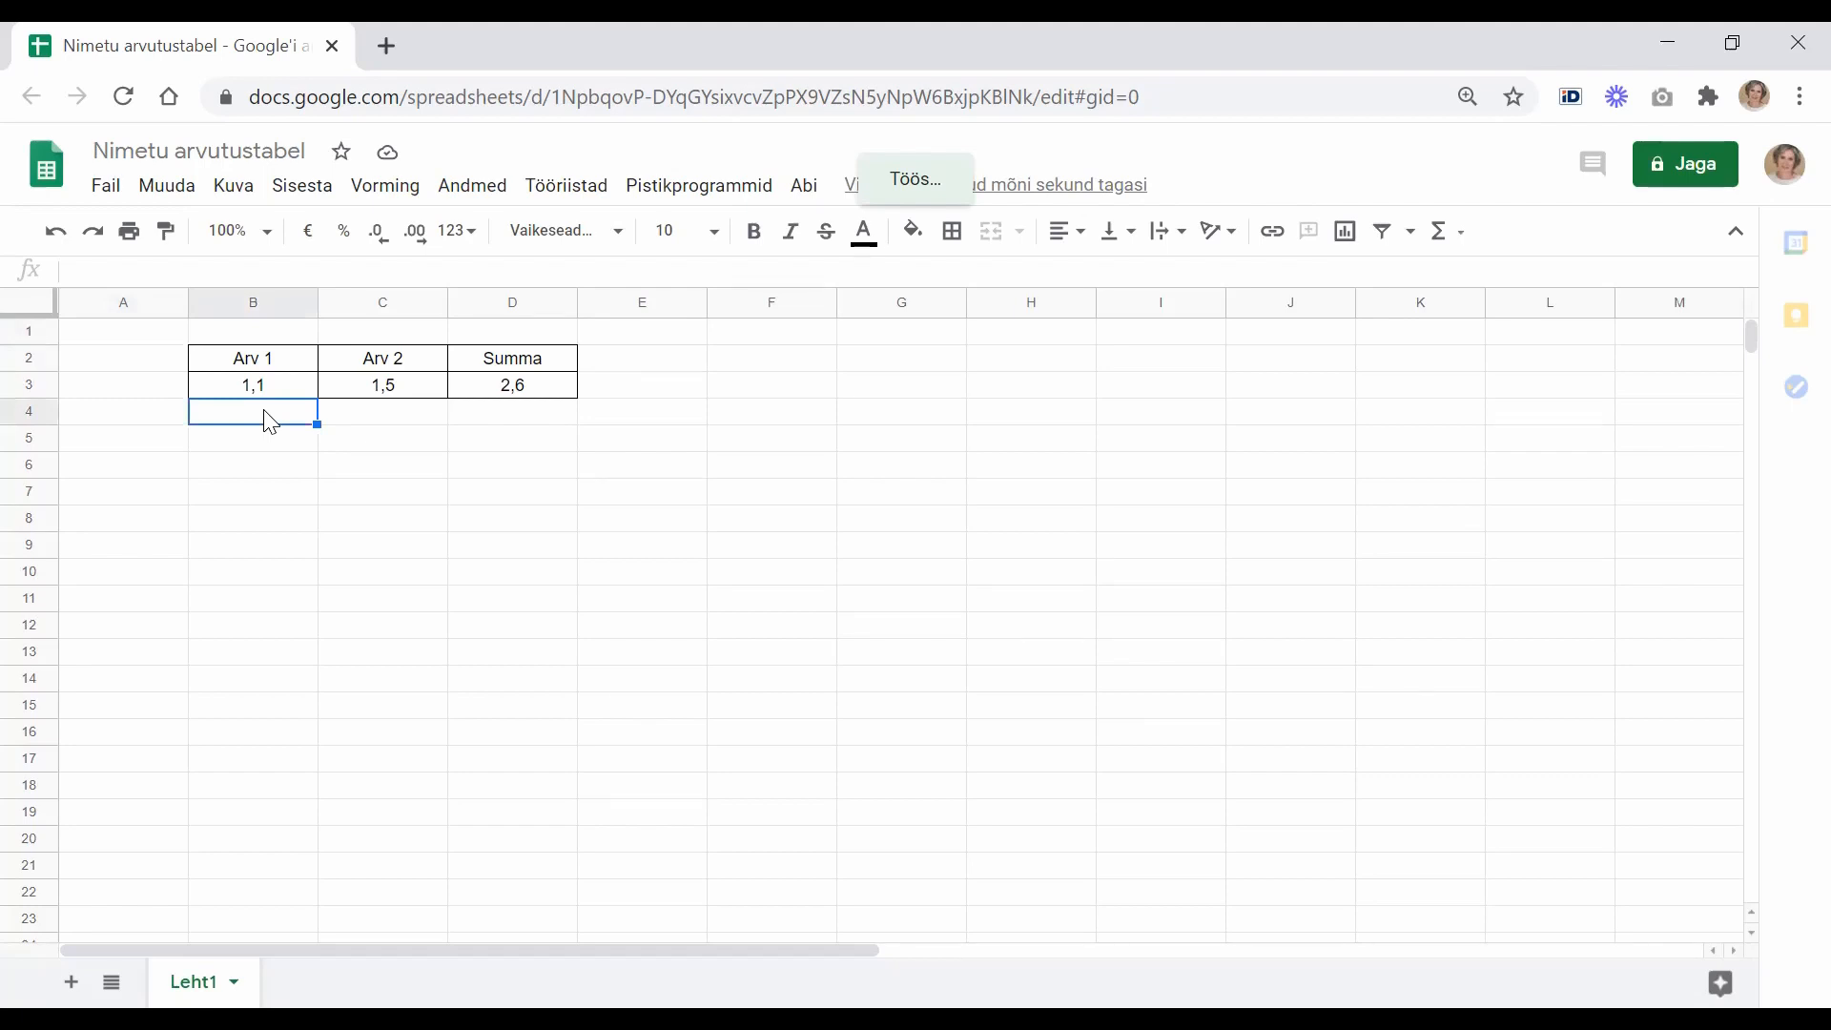
{"action": "type", "text": "1,6"}
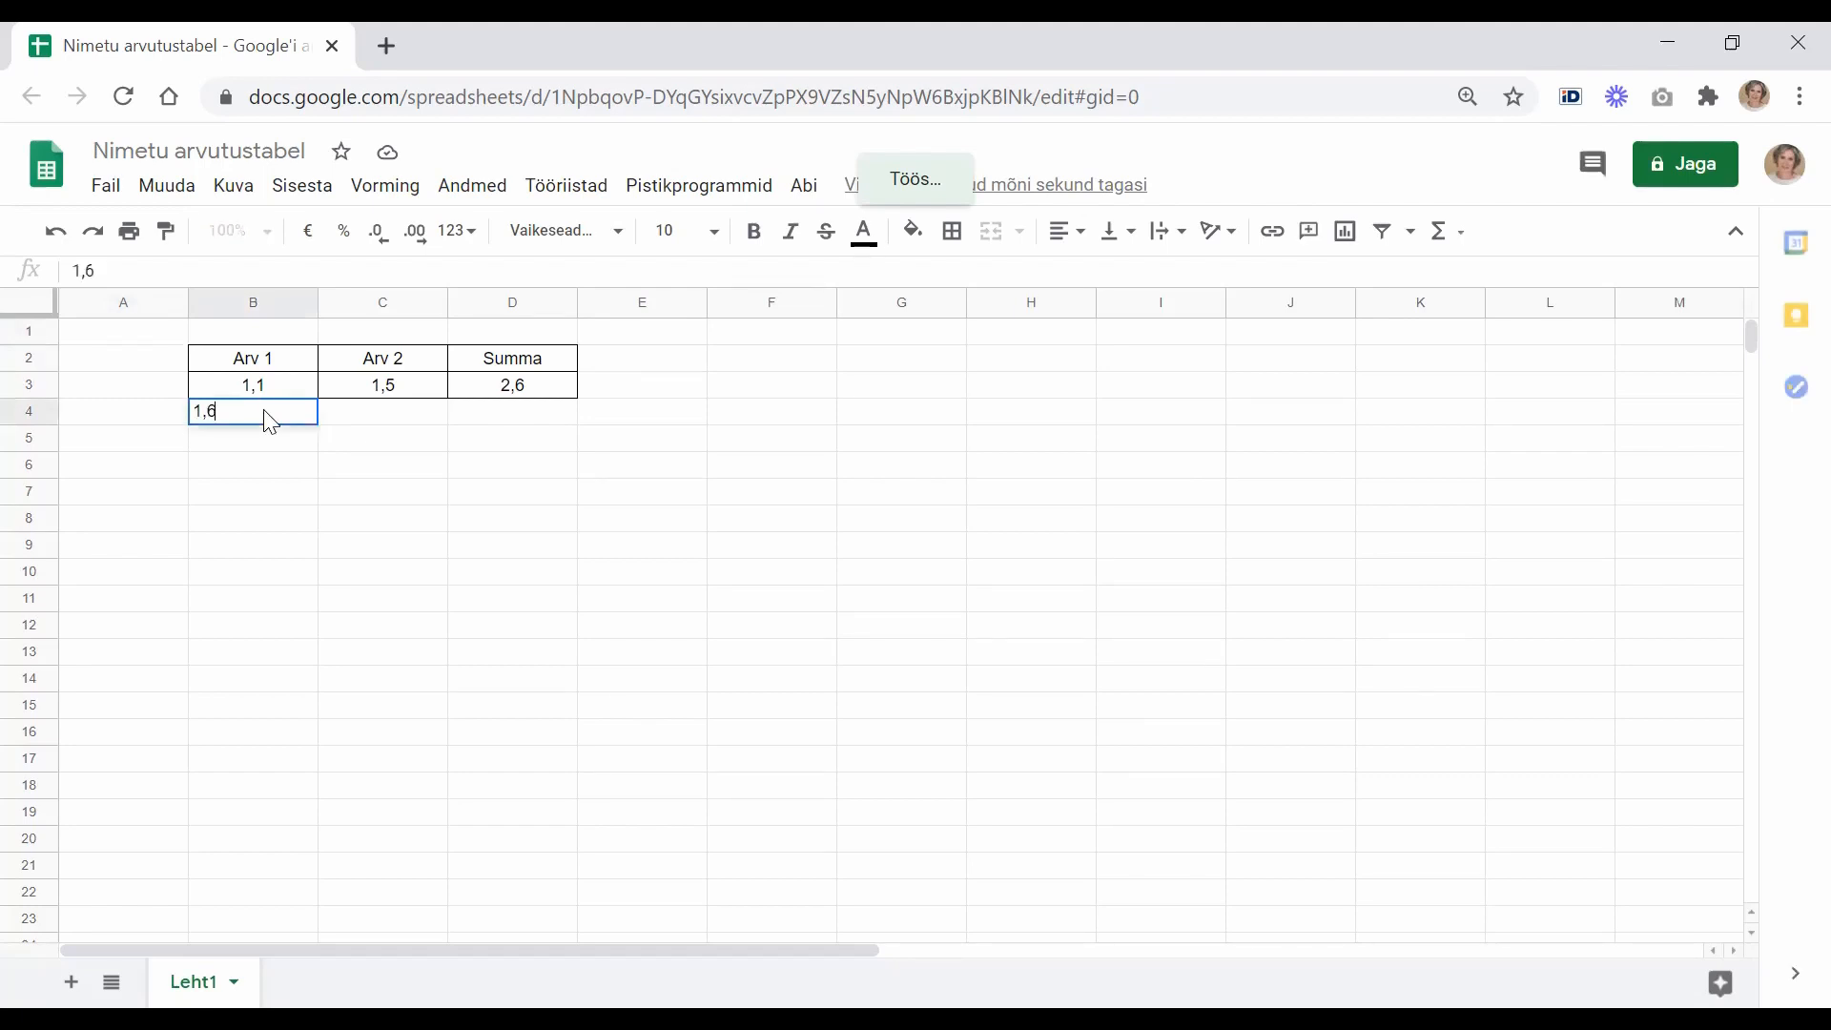
{"action": "key", "text": "Tab"}
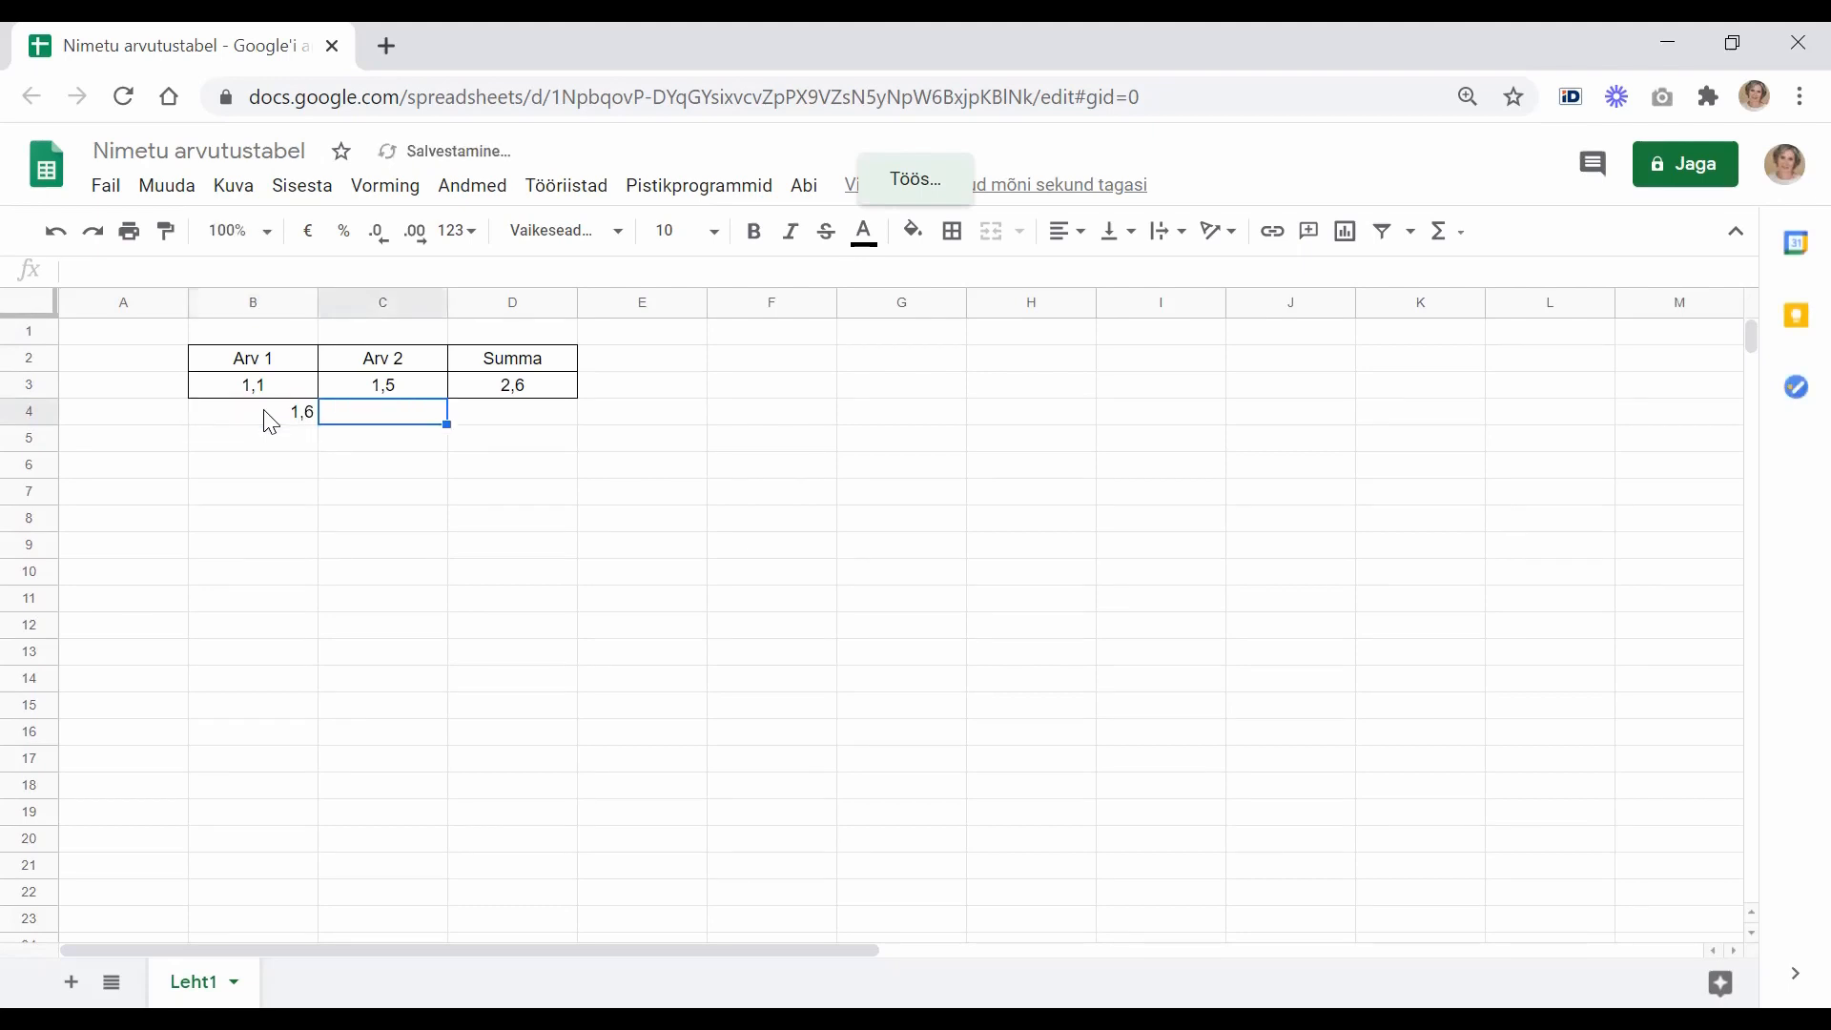
{"action": "type", "text": "2,"}
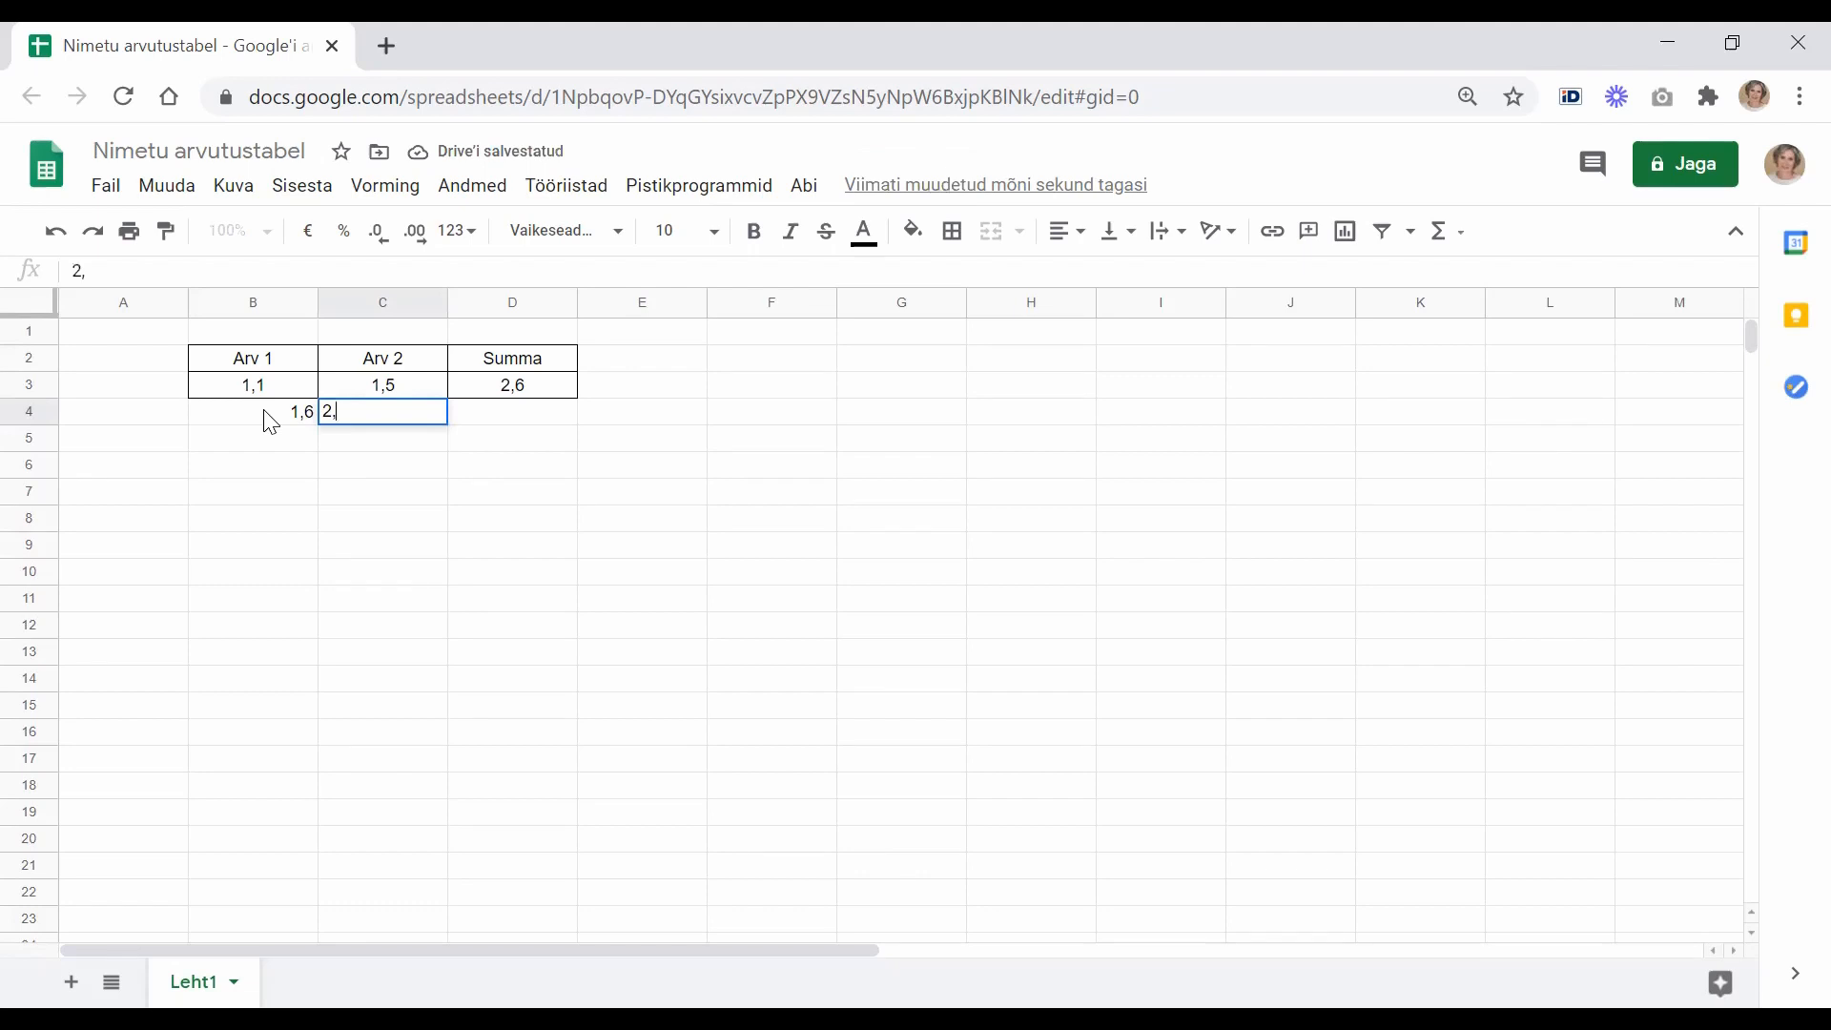
{"action": "type", "text": "4"}
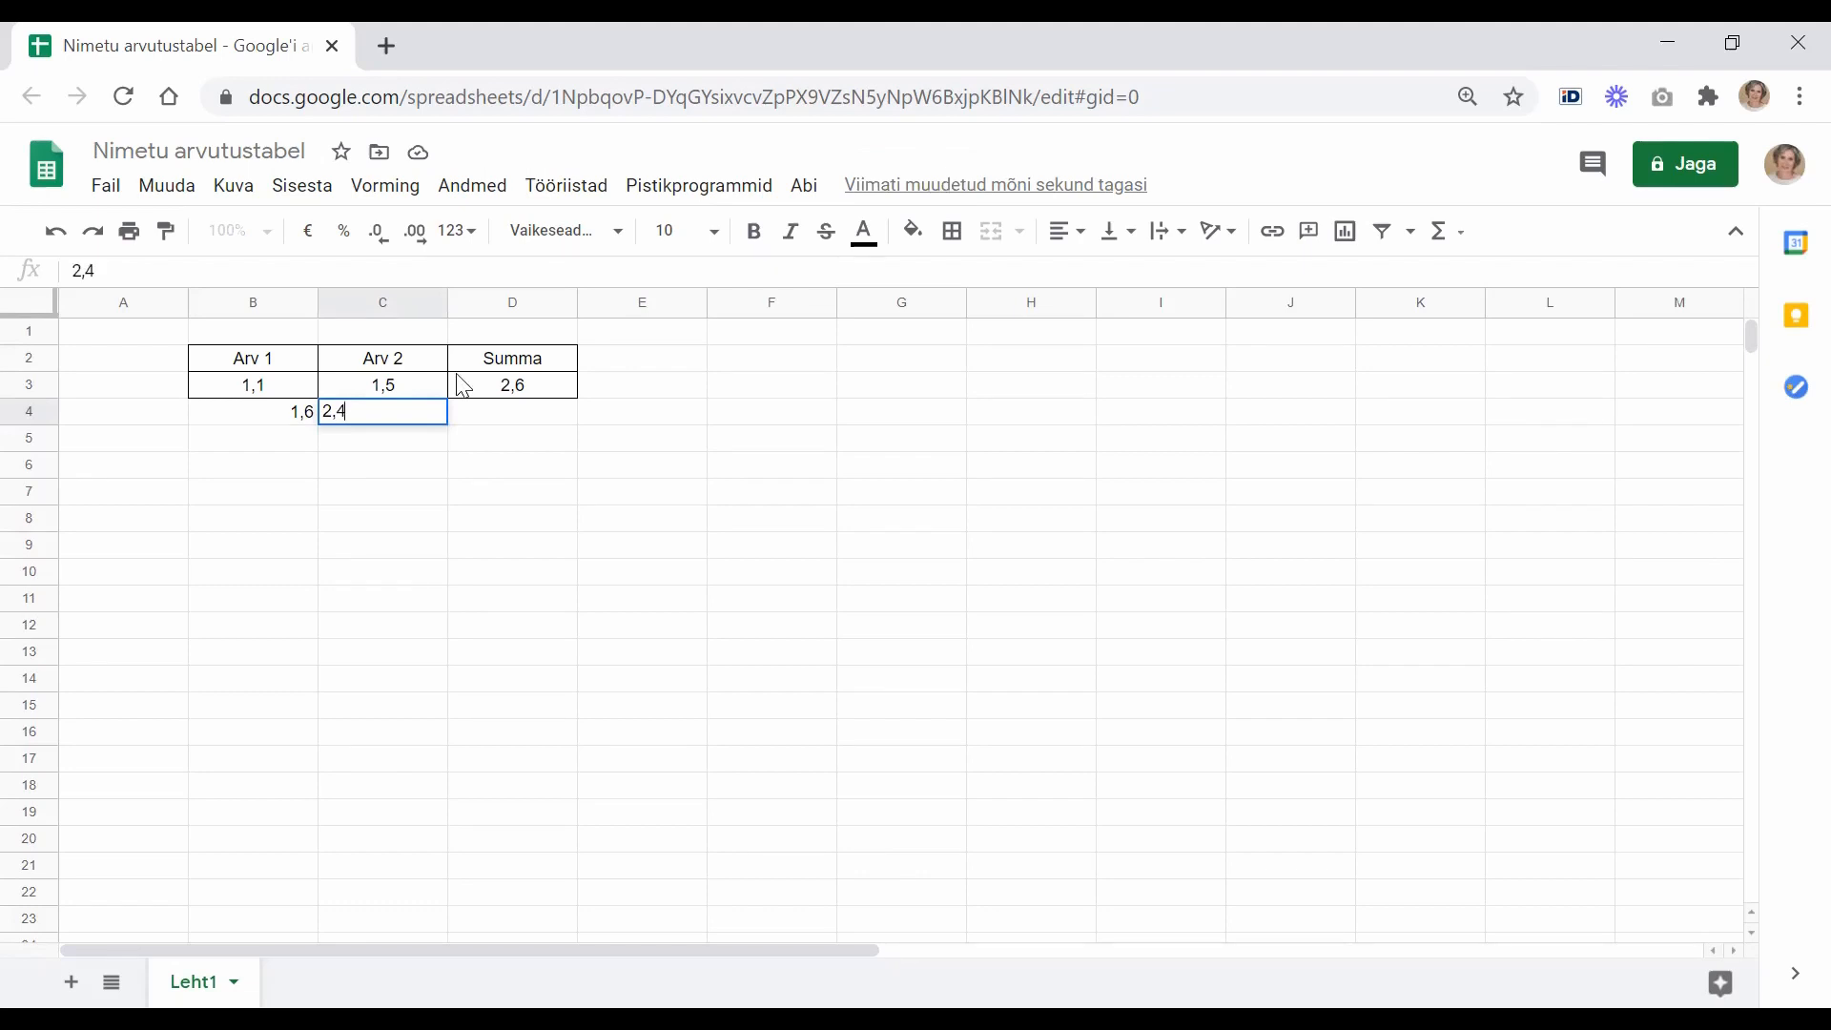
{"action": "key", "text": "Tab"}
Step: Fill the sum formula from cell D3 down to cell D4
{"action": "left_click", "coordinate": [491, 391]}
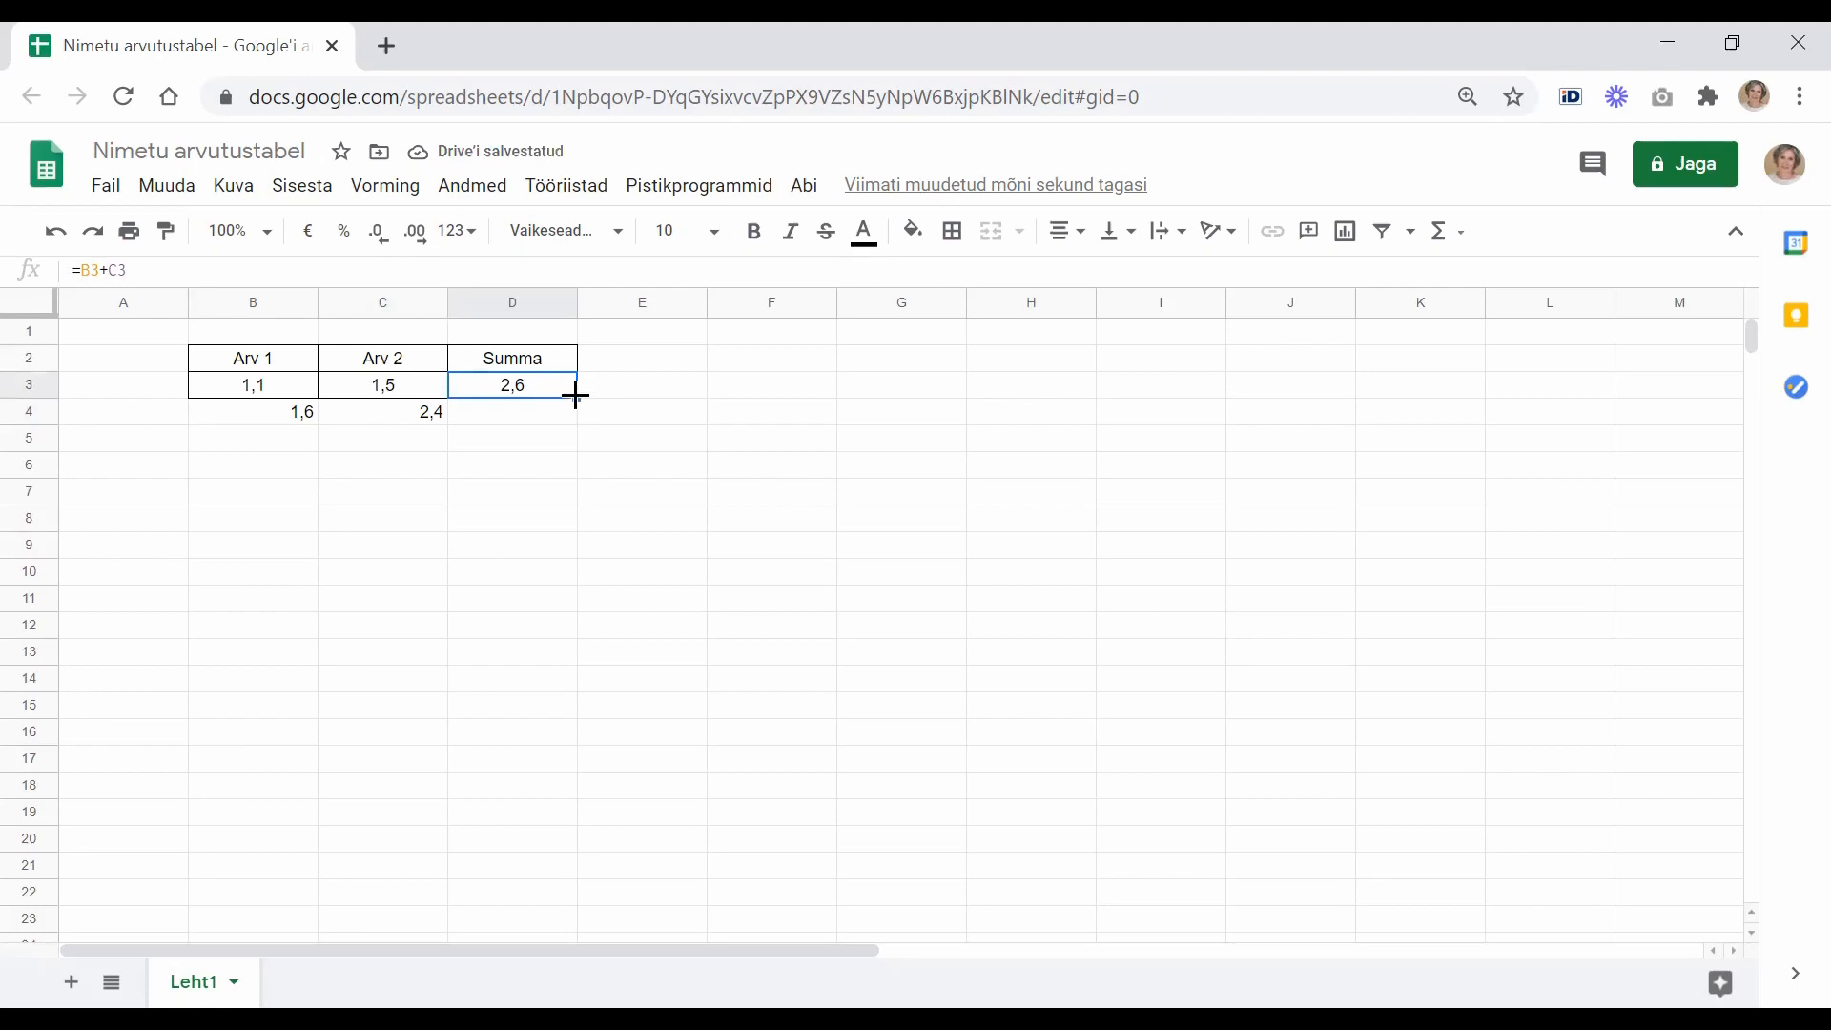
{"action": "left_click_drag", "start_coordinate": [574, 408], "coordinate": [572, 467]}
{"action": "left_click", "coordinate": [537, 484]}
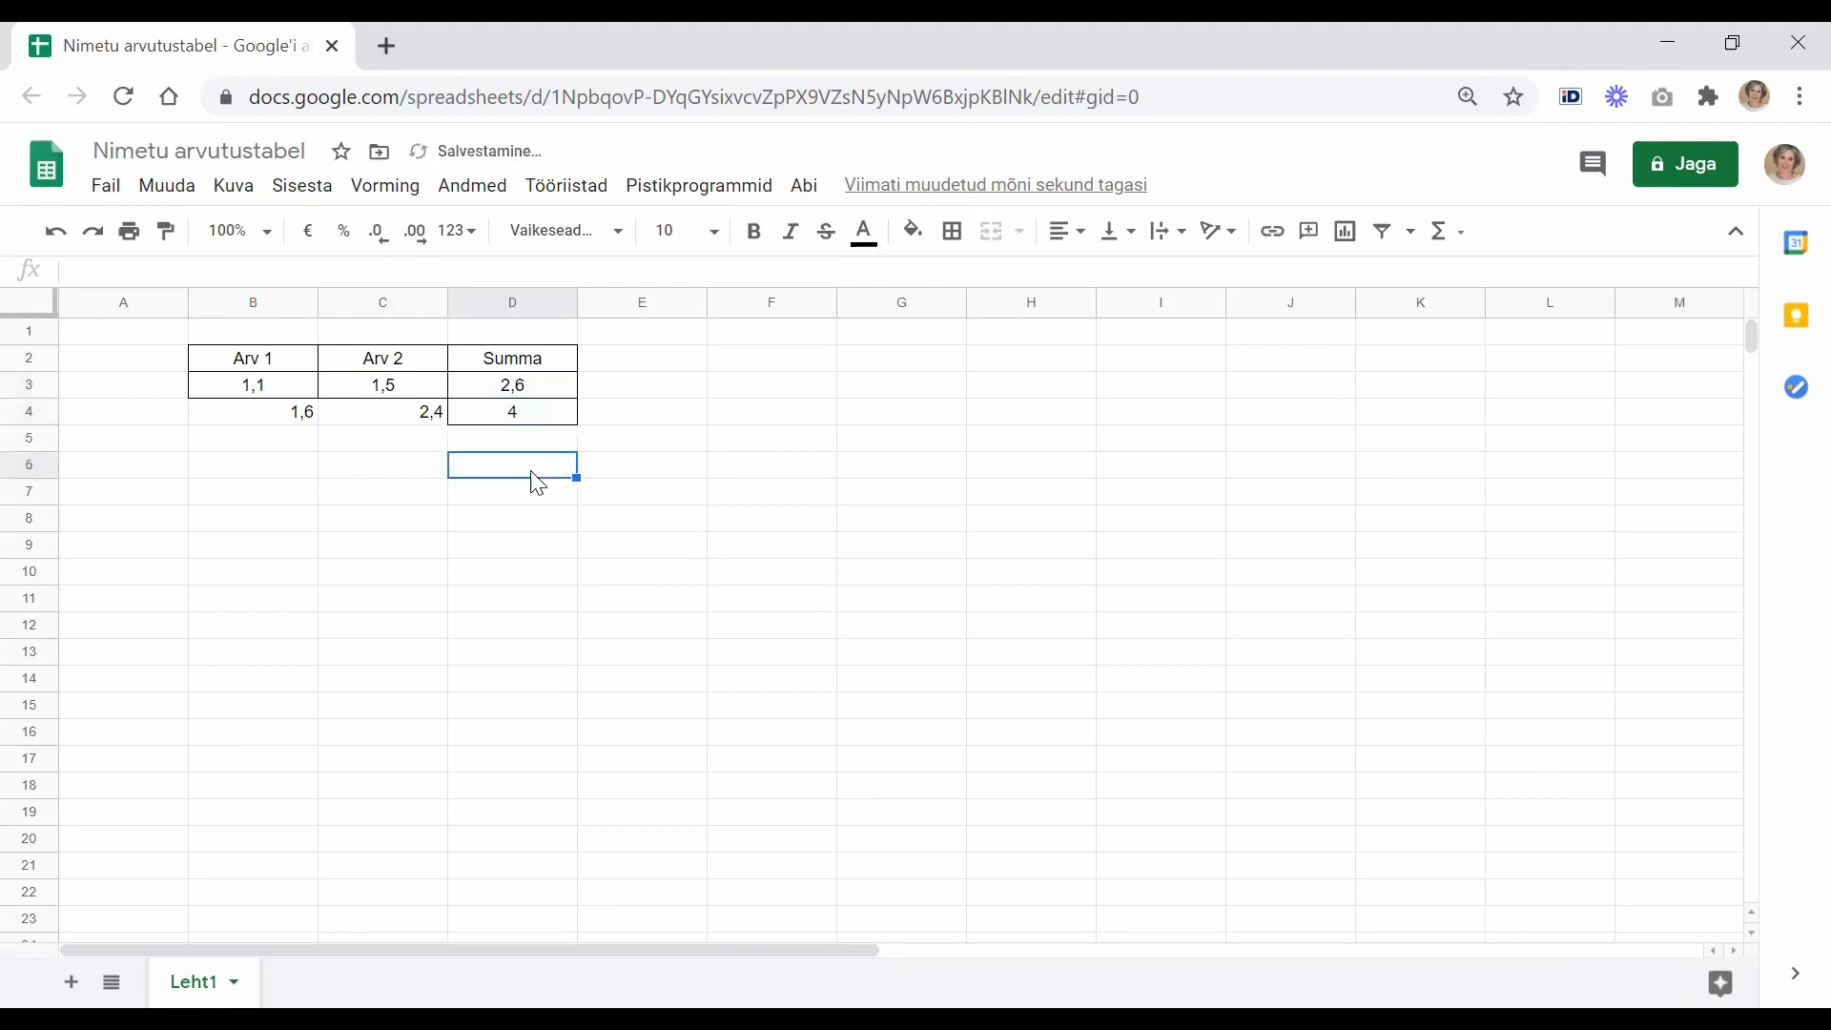